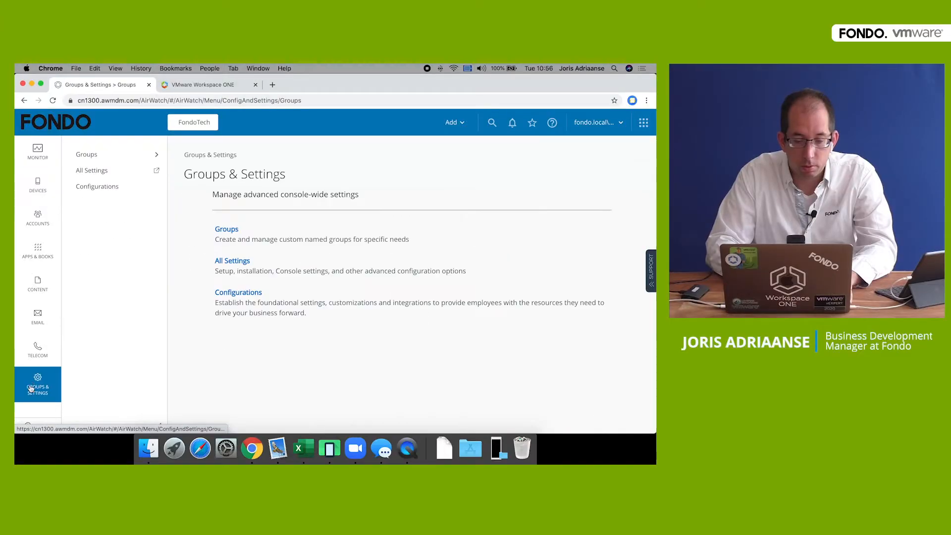
- Set Use SAML For Authentication to Enabled under Enterprise Integration > Directory Services
click(229, 264)
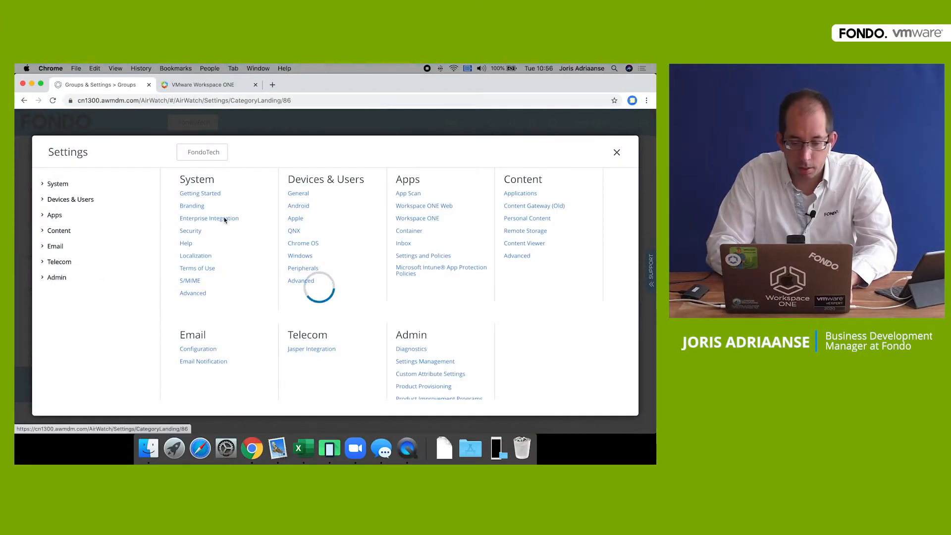
click(225, 220)
click(215, 276)
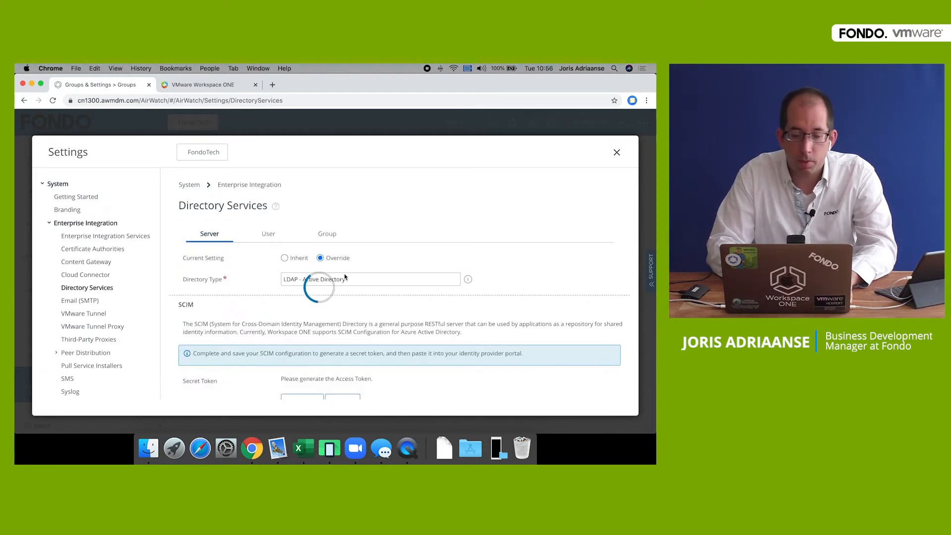
scroll(301, 320, down, 10)
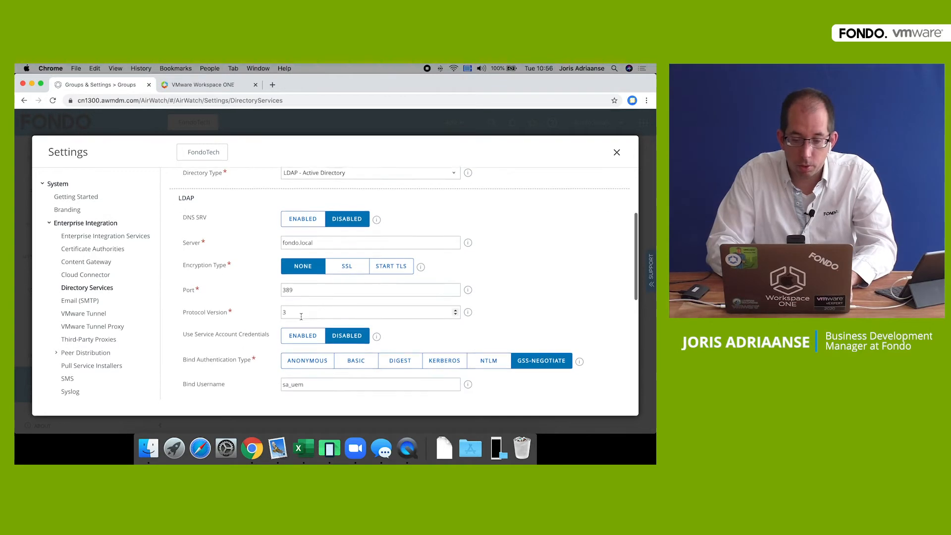
scroll(301, 319, down, 2)
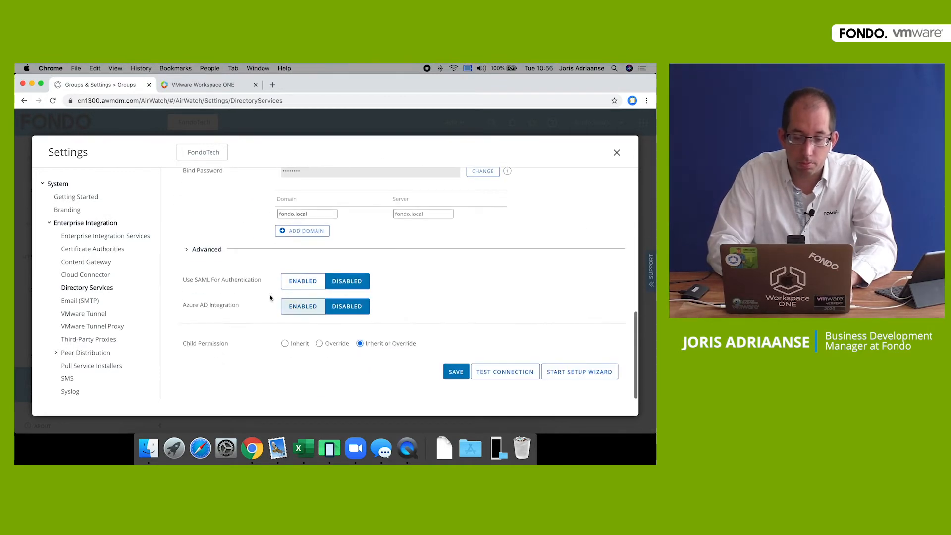
click(303, 282)
scroll(432, 274, down, 2)
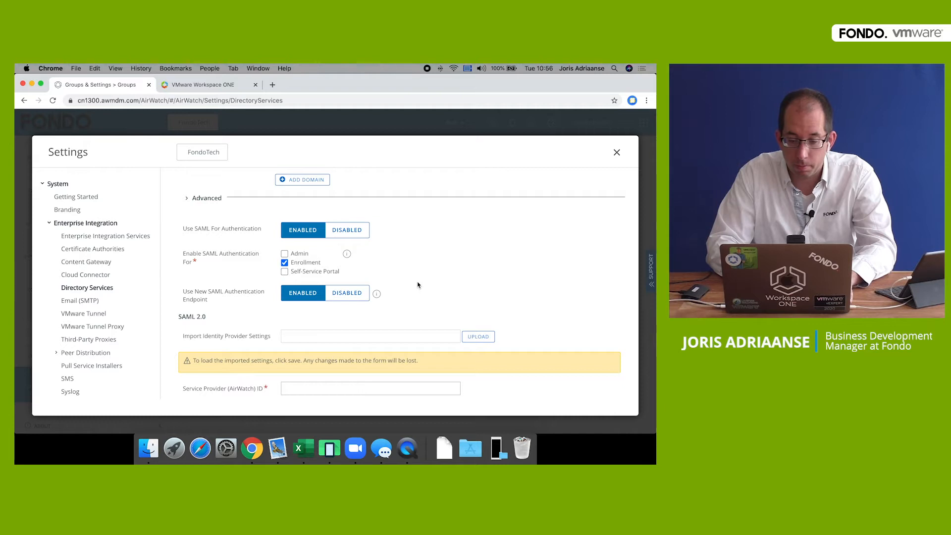
scroll(417, 284, down, 3)
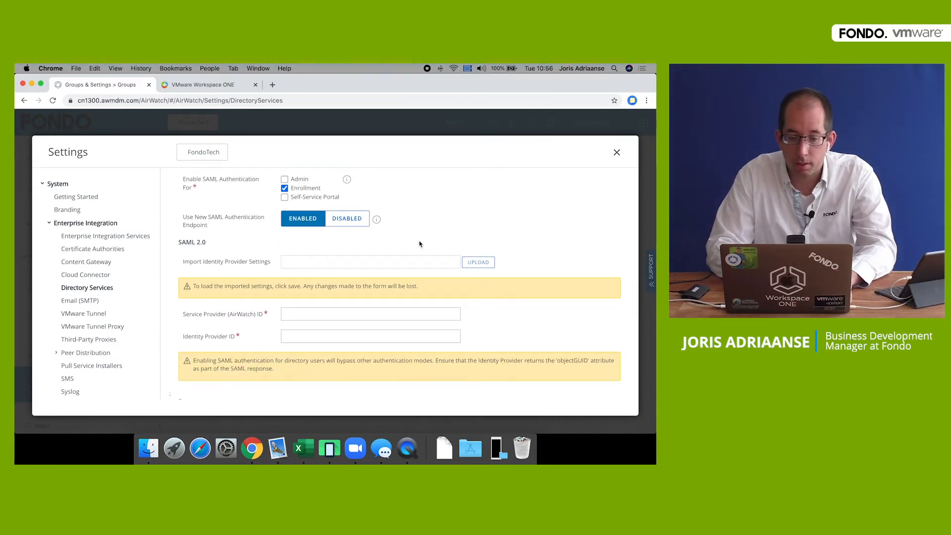
click(203, 87)
- Enable User Password Authentication in Access's Workspace ONE UEM setup and save, including Compliance Check
click(225, 148)
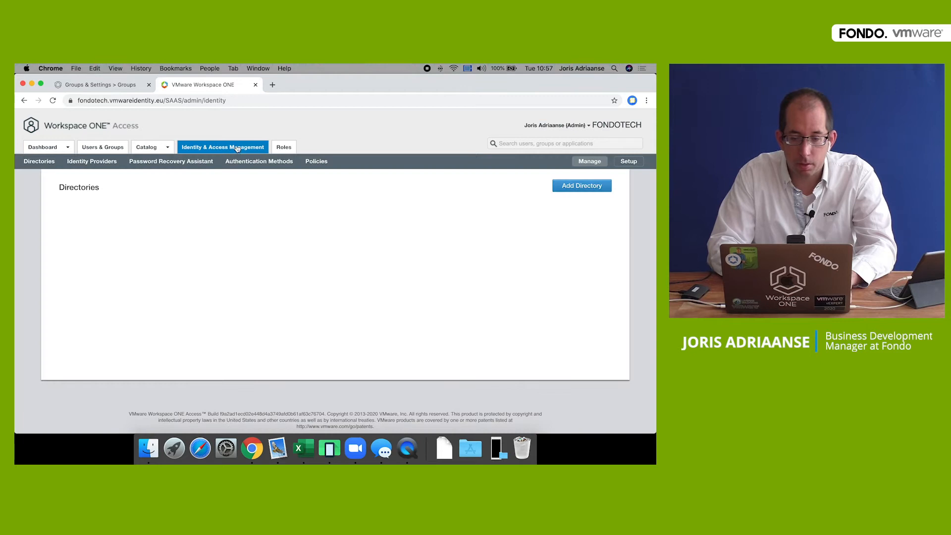
click(629, 162)
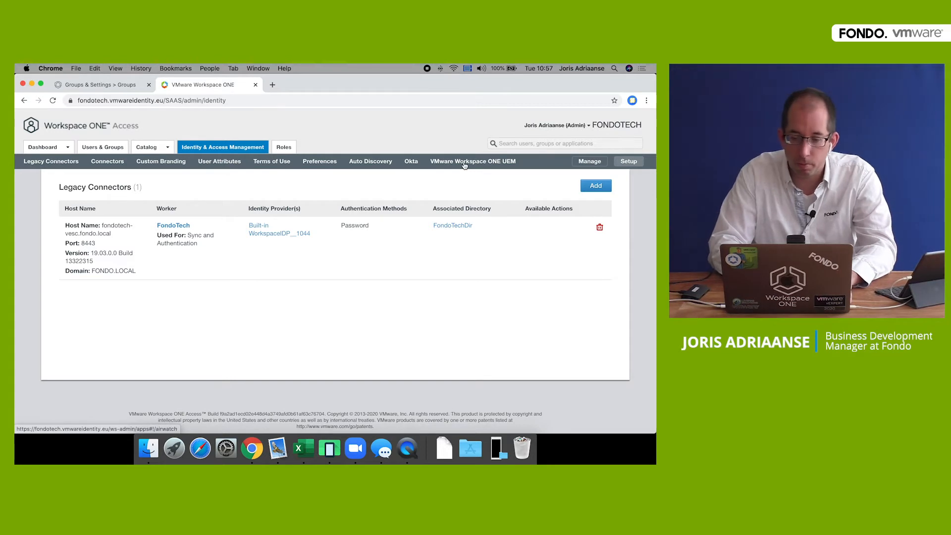
click(465, 162)
scroll(465, 223, down, 5)
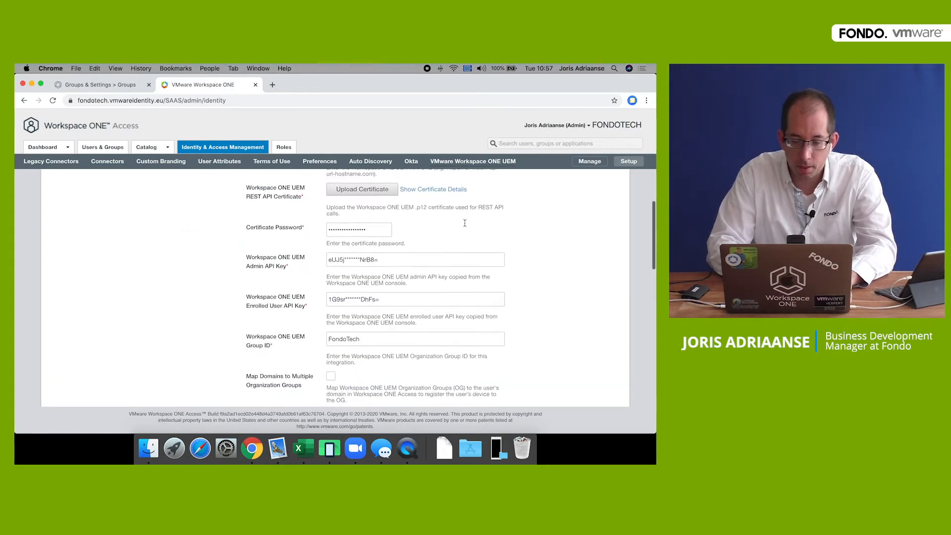
scroll(465, 223, down, 10)
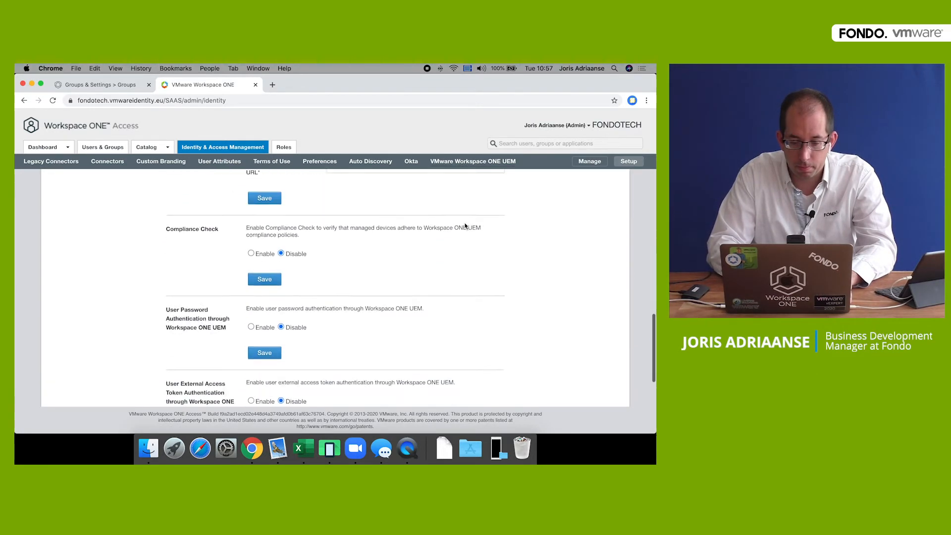
scroll(379, 257, down, 2)
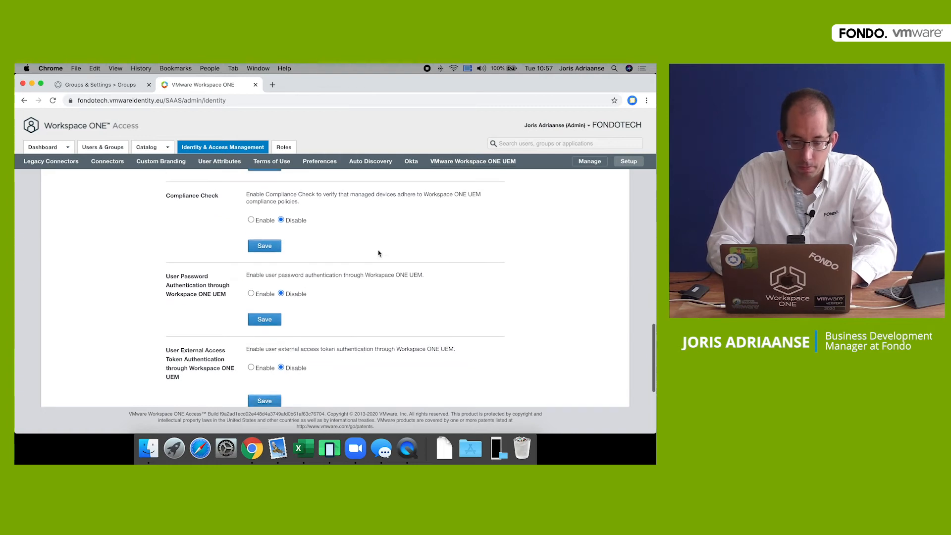
click(264, 319)
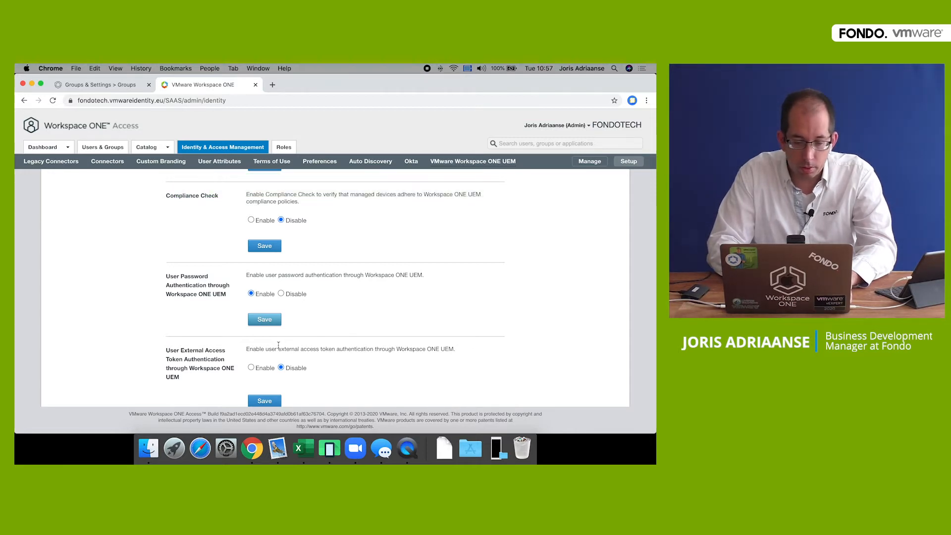
click(251, 221)
click(258, 246)
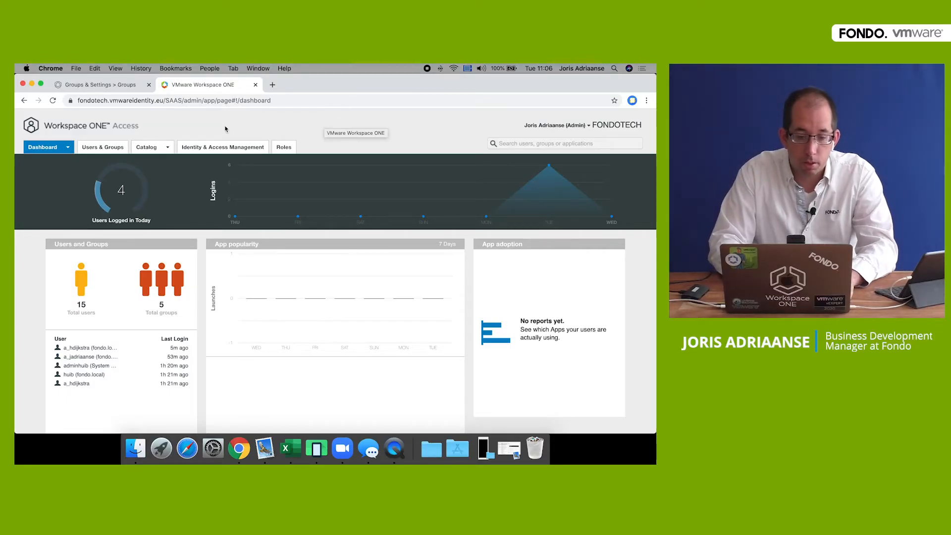
- View the Identity Provider (IdP) metadata XML under Catalog > Settings > SAML Metadata
click(147, 145)
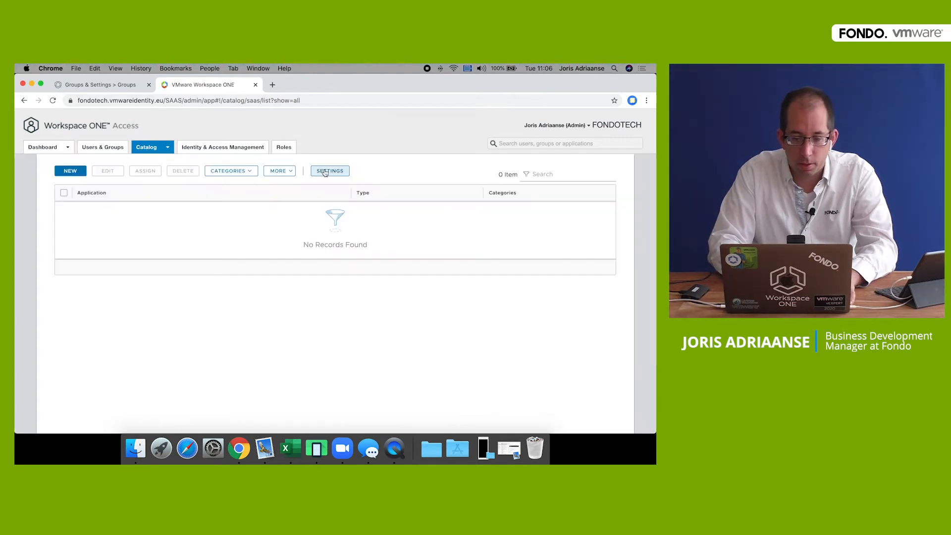
click(328, 172)
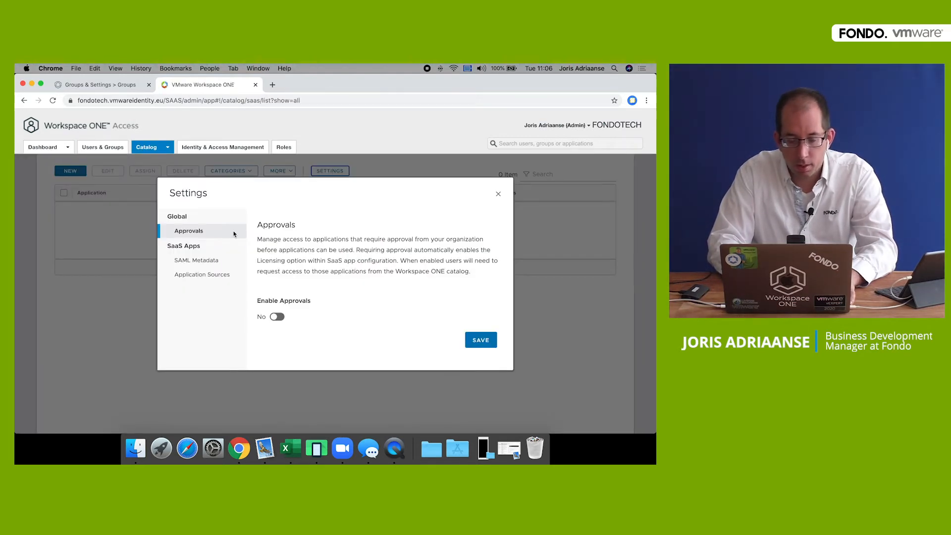
click(180, 262)
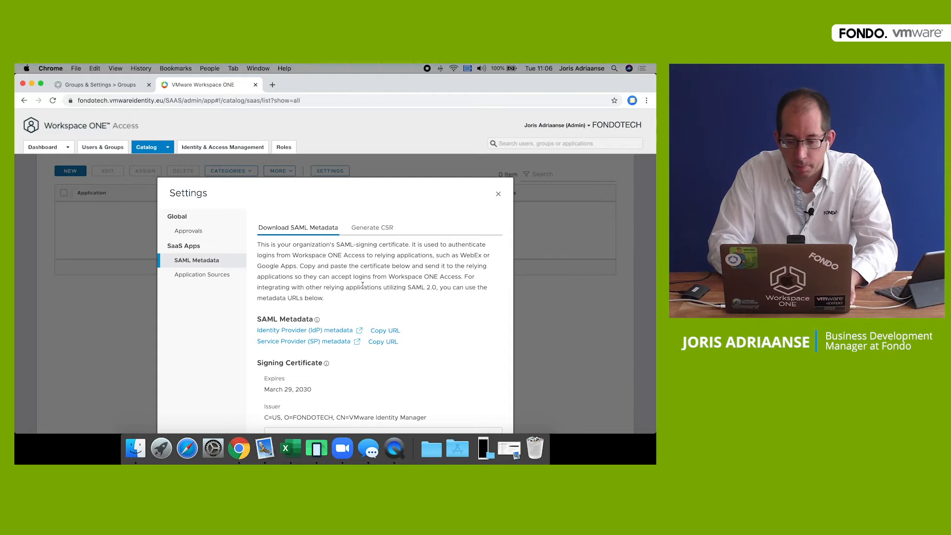
click(319, 332)
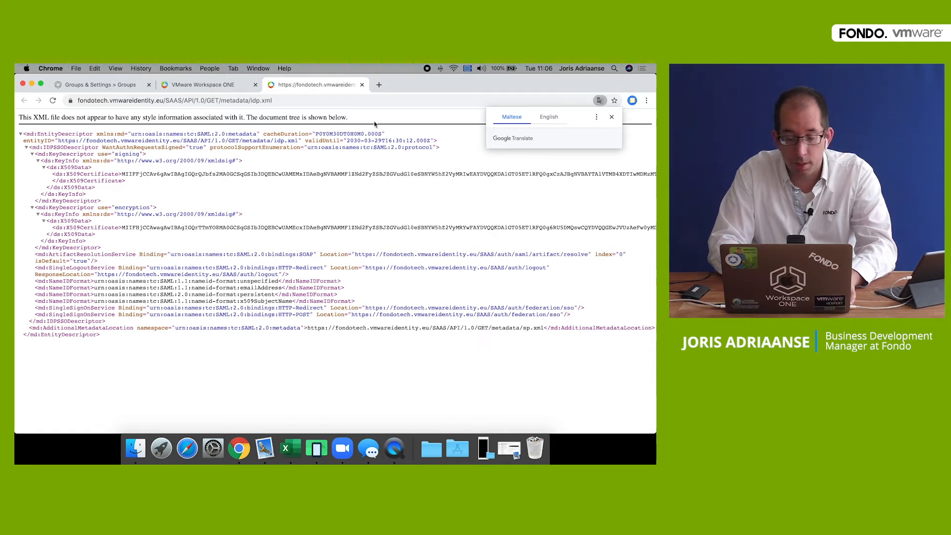
- Save the IdP metadata link to Downloads as idp.xml
click(613, 116)
click(214, 88)
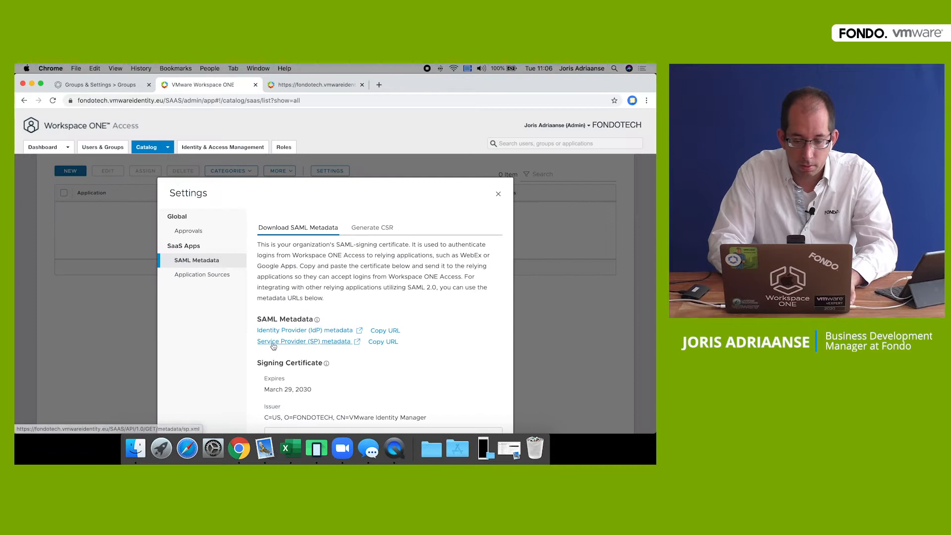
right_click(298, 332)
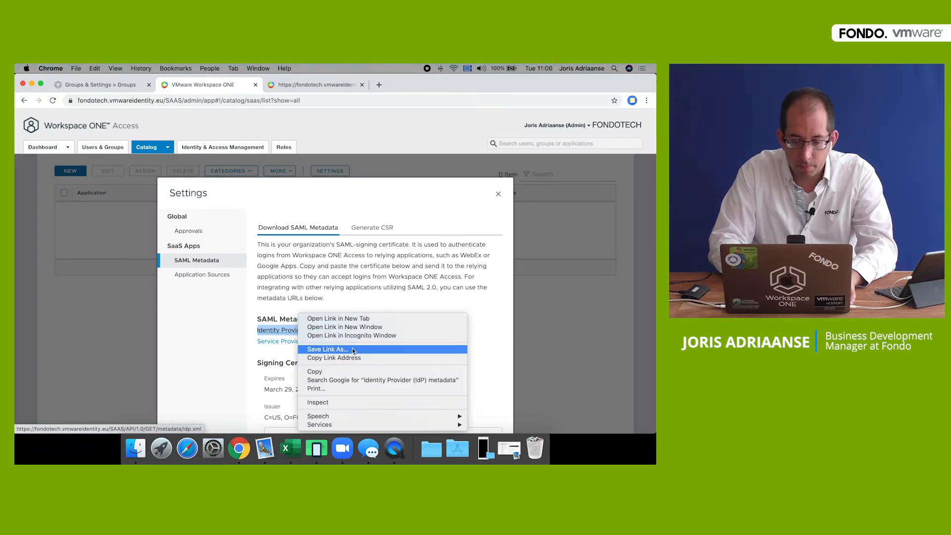
click(348, 349)
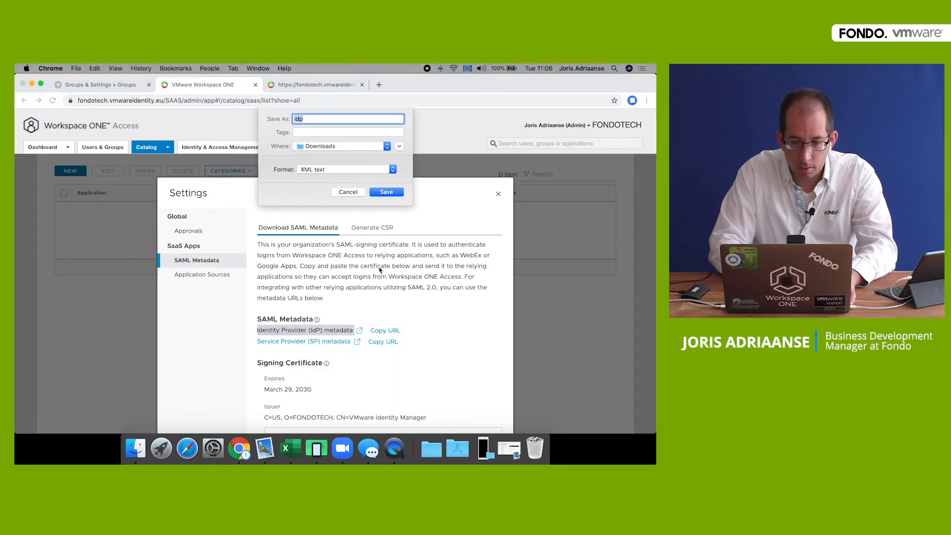
click(393, 191)
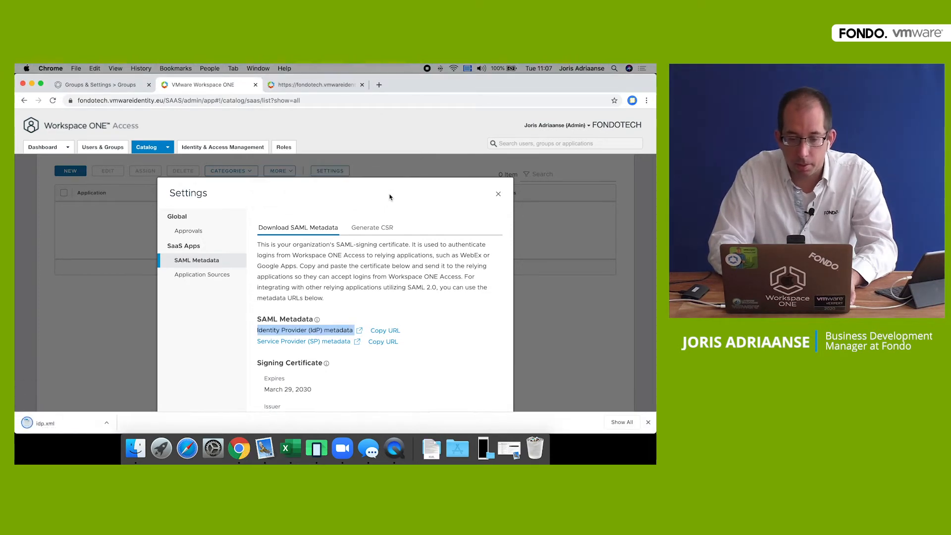
- Upload idp.xml from Downloads into the Directory Services SAML settings and save them
click(99, 86)
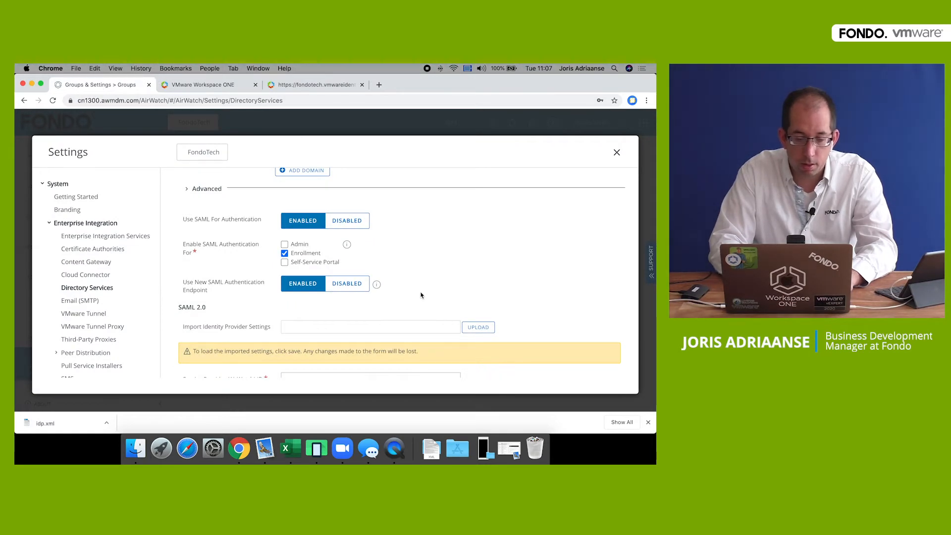
scroll(421, 296, down, 1)
scroll(420, 295, down, 3)
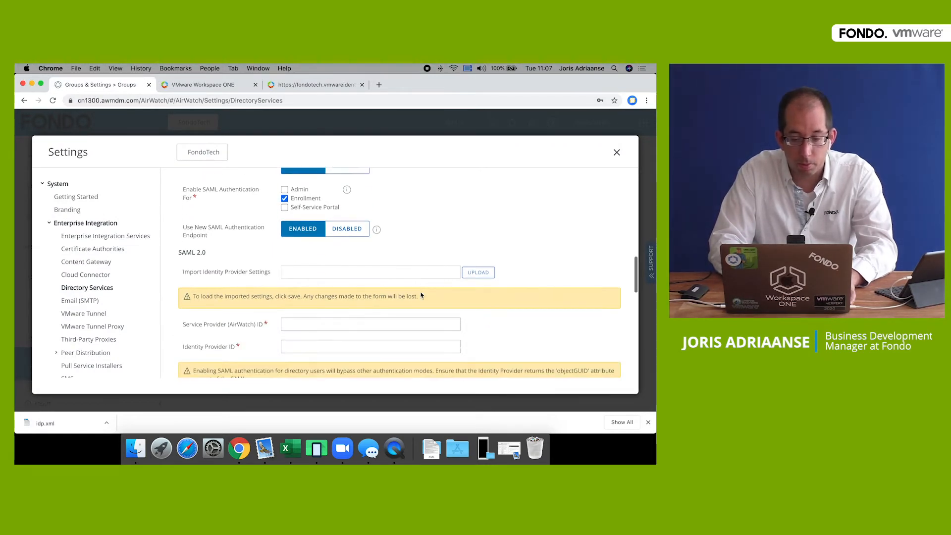
click(479, 273)
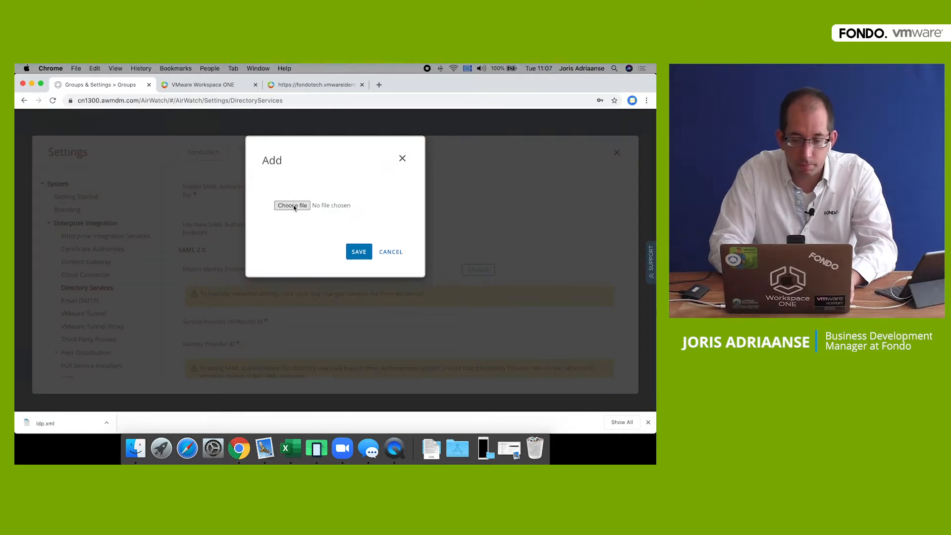
click(293, 206)
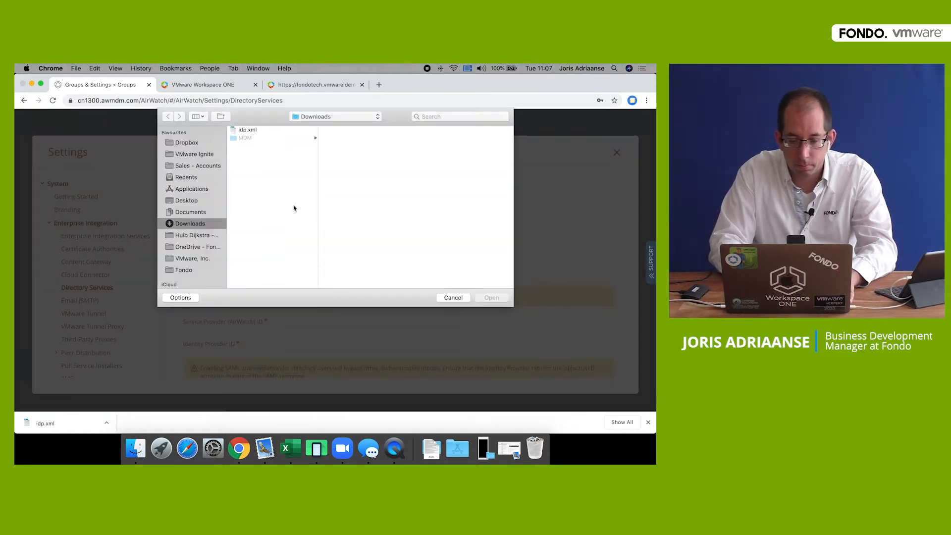
click(257, 132)
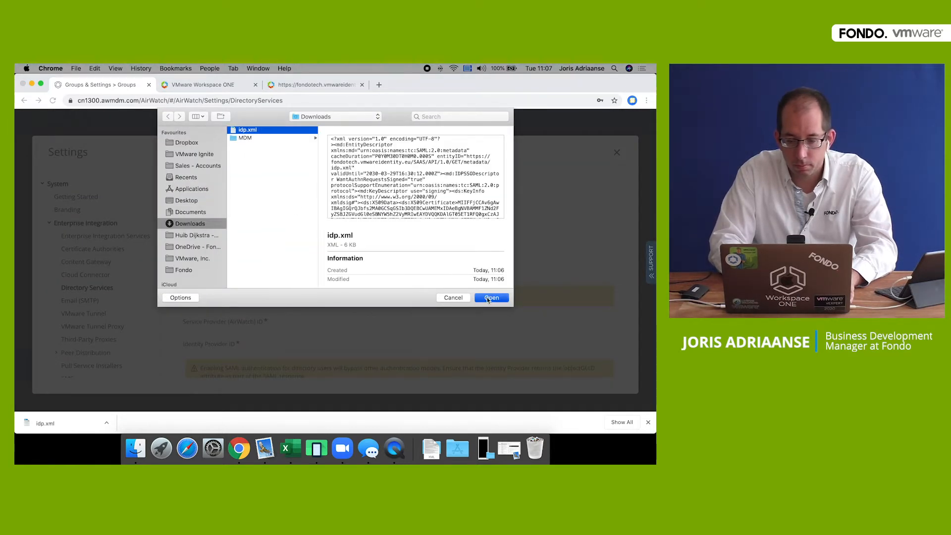
click(491, 298)
click(359, 251)
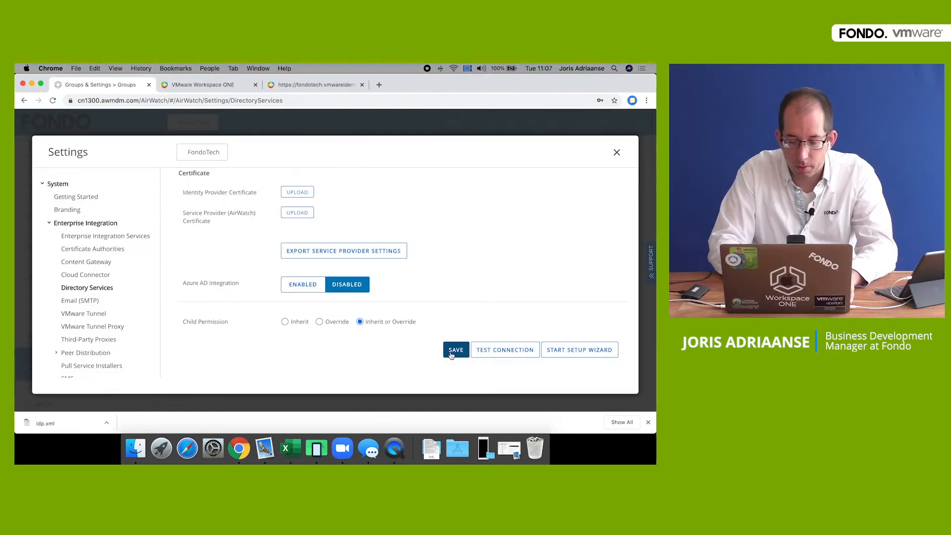
click(451, 352)
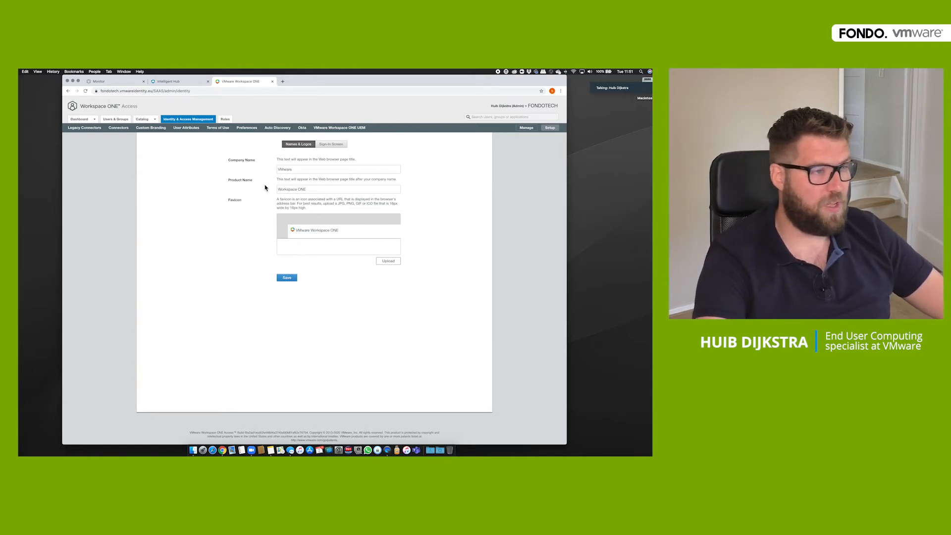
- Change the Access company name to Fondo Tech and save it
double_click(319, 170)
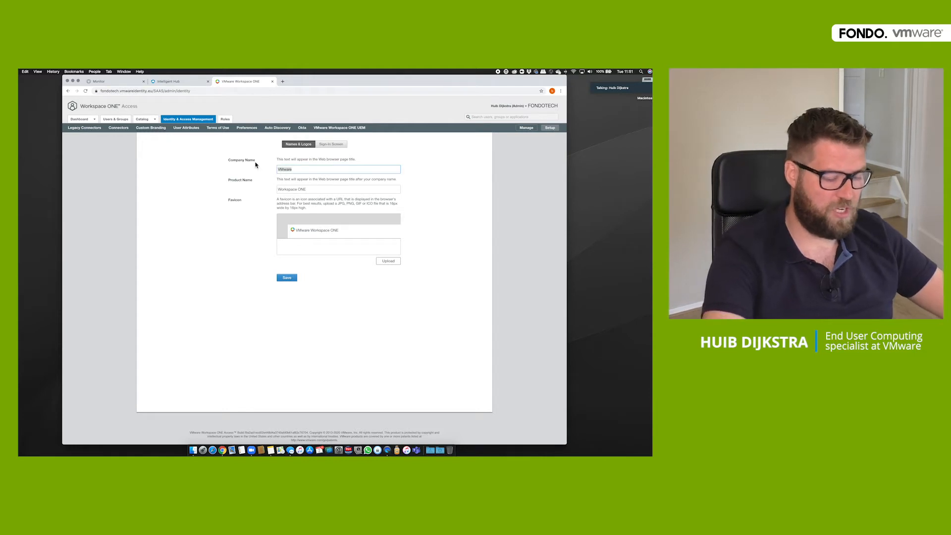
text(Fondo Tech)
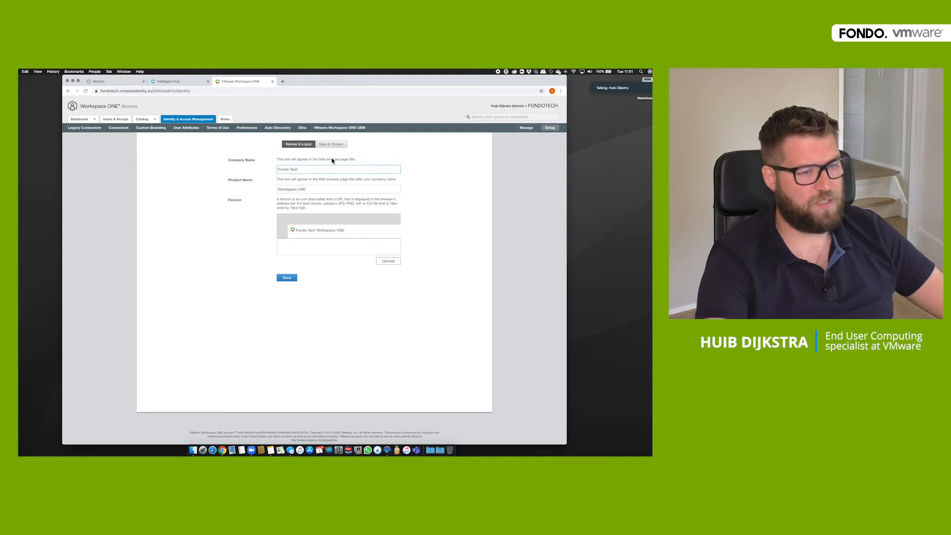
click(287, 277)
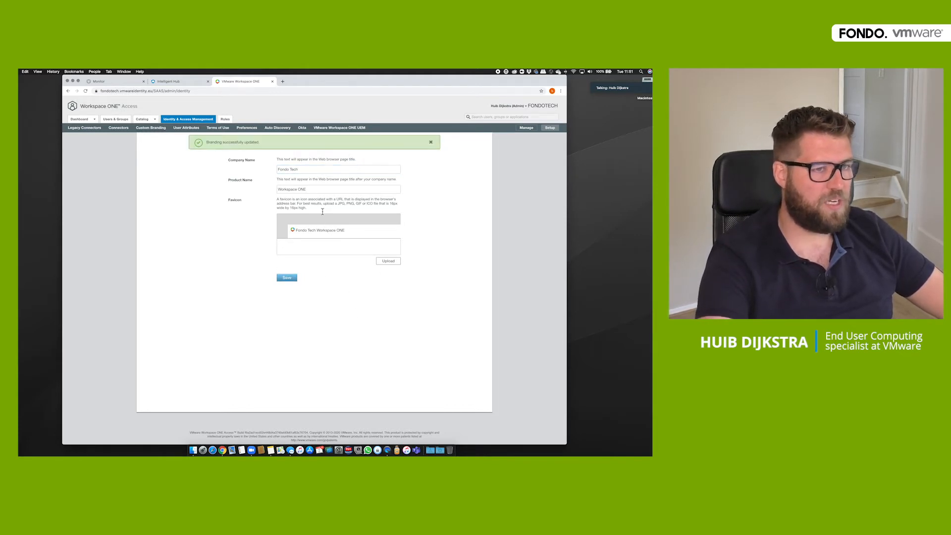
click(432, 143)
- Upload the FONDO logo for the sign-in screen
click(341, 150)
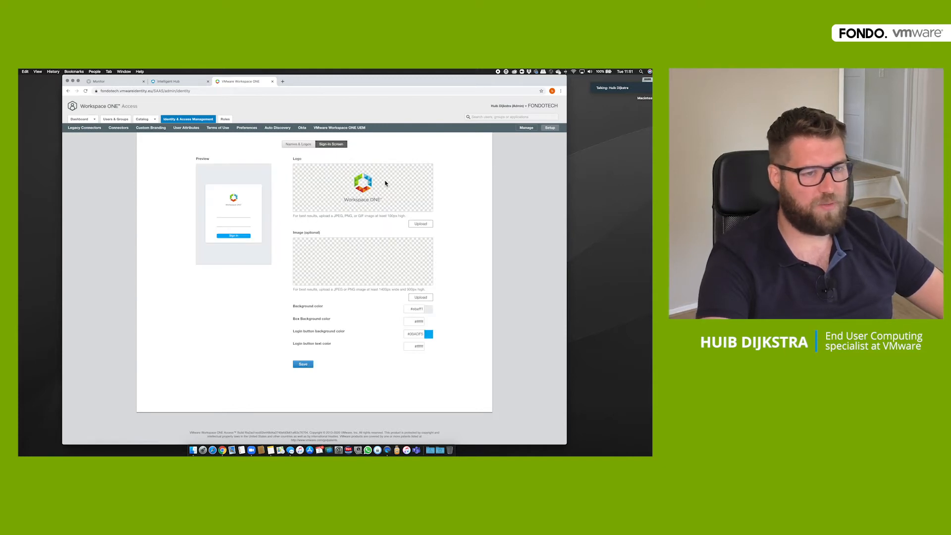
click(423, 226)
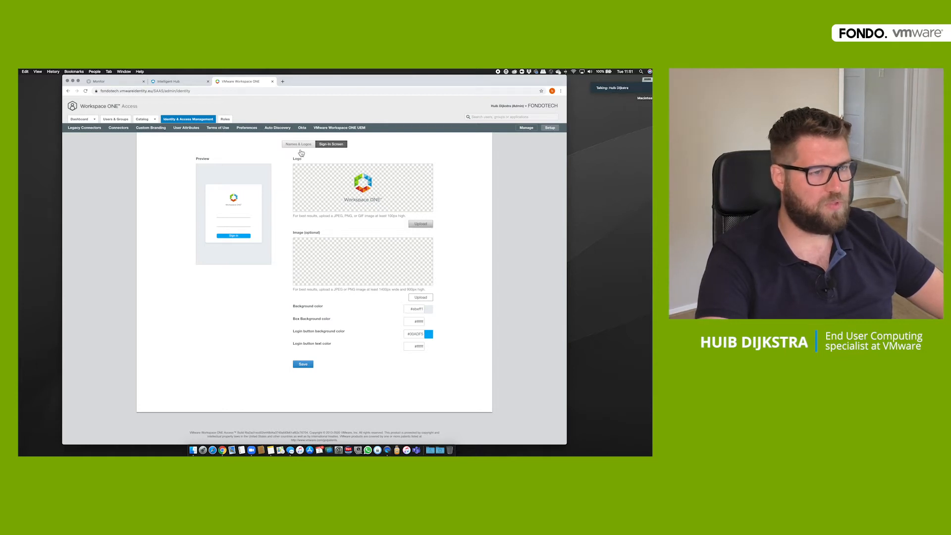
double_click(254, 132)
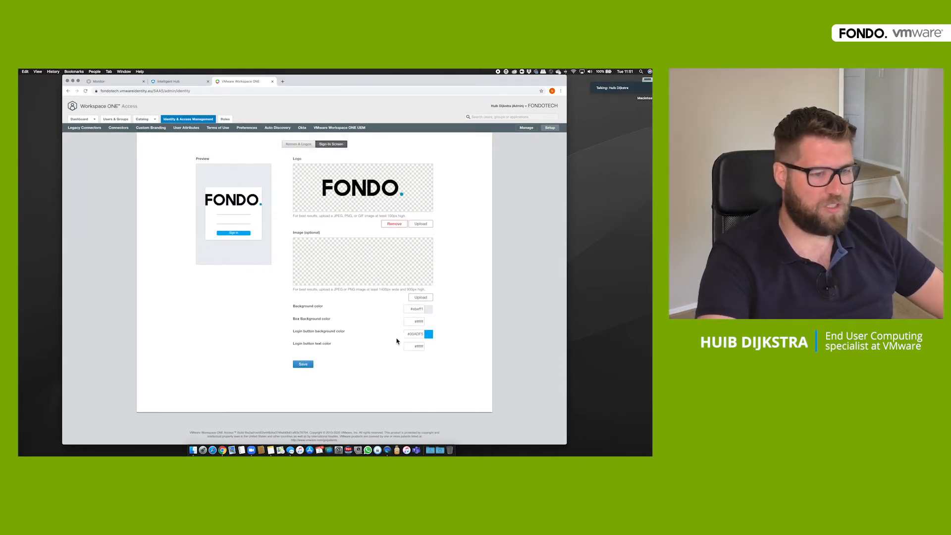
- Set the sign-in background and login button colours to #007cbb and save
triple_click(411, 309)
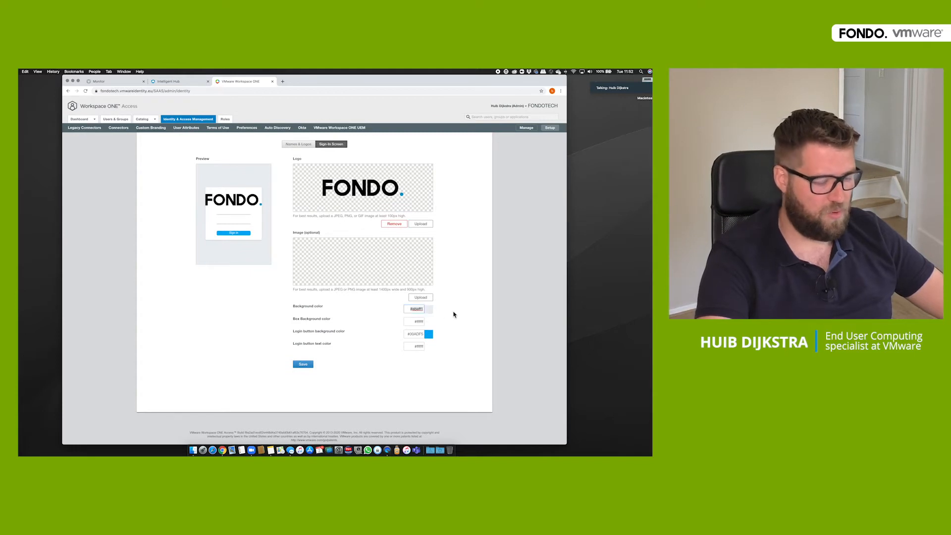
text(#007cbb)
triple_click(411, 334)
text(#007cbb)
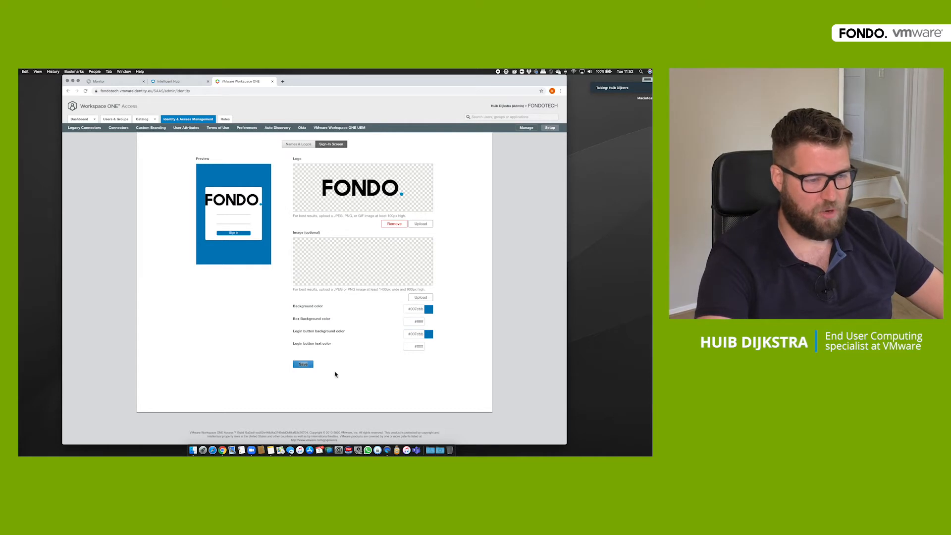
click(304, 365)
click(304, 365)
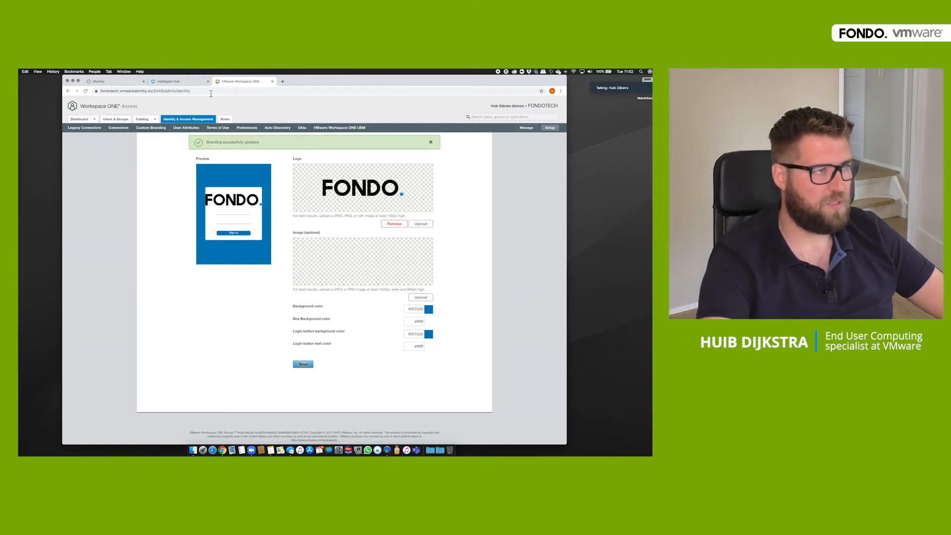
click(162, 85)
click(490, 111)
- Sign out of Intelligent Hub and go back to the FONDO login page
click(461, 140)
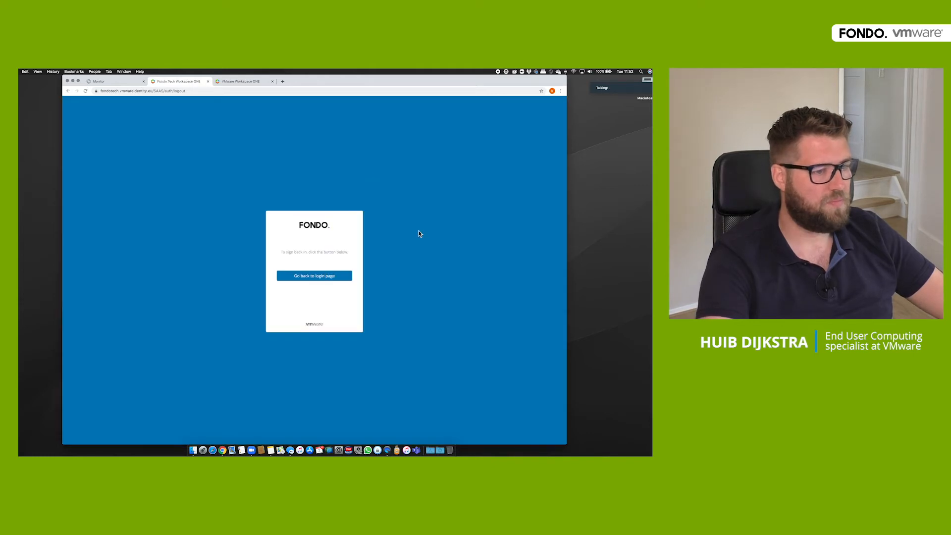
click(310, 280)
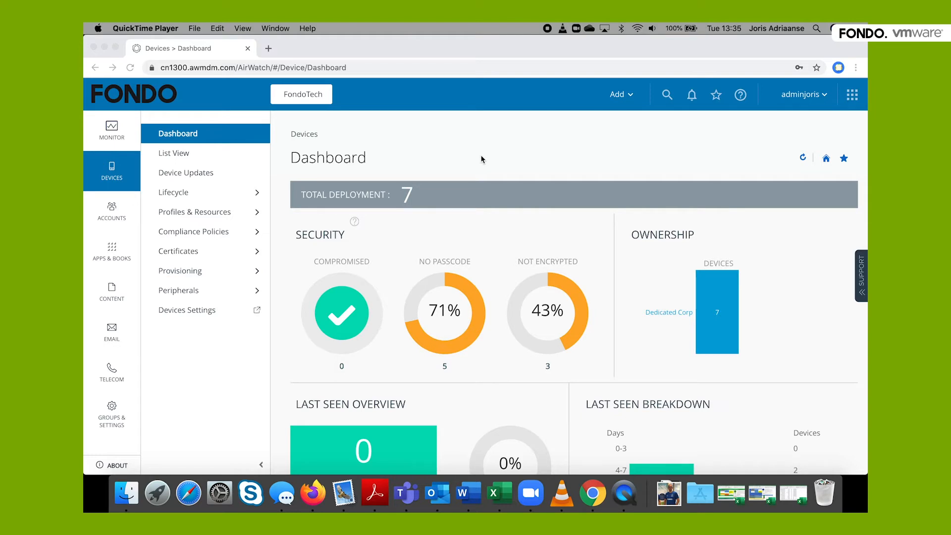
- Go to Groups & Settings > Configurations in UEM
click(111, 413)
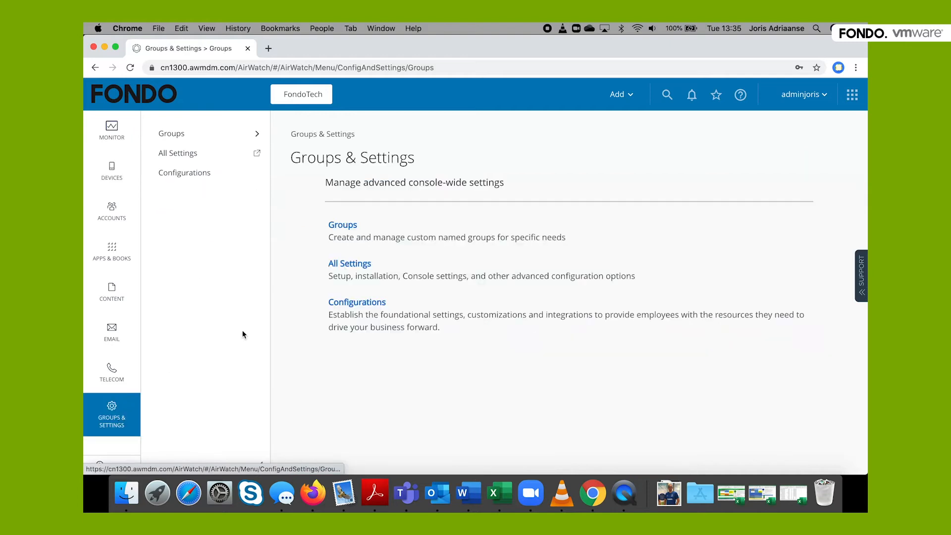
click(352, 303)
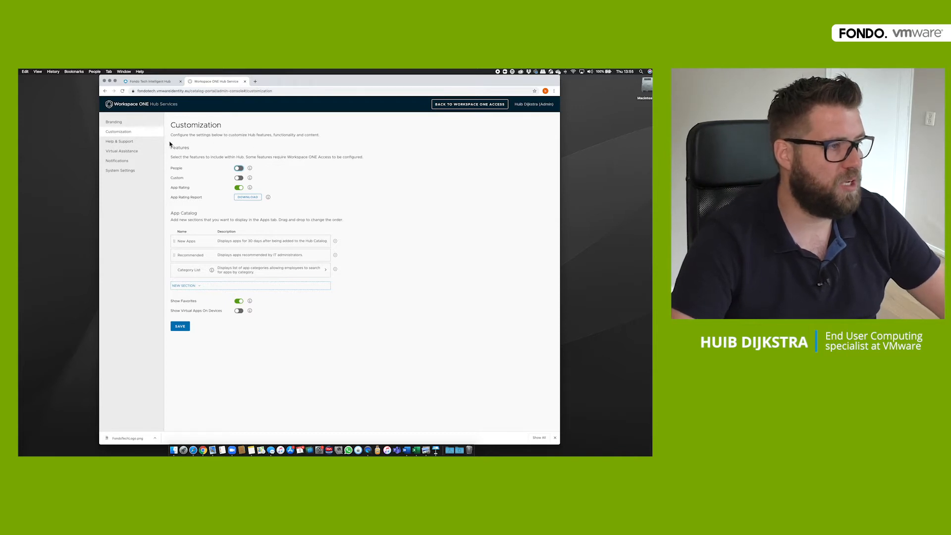
click(238, 168)
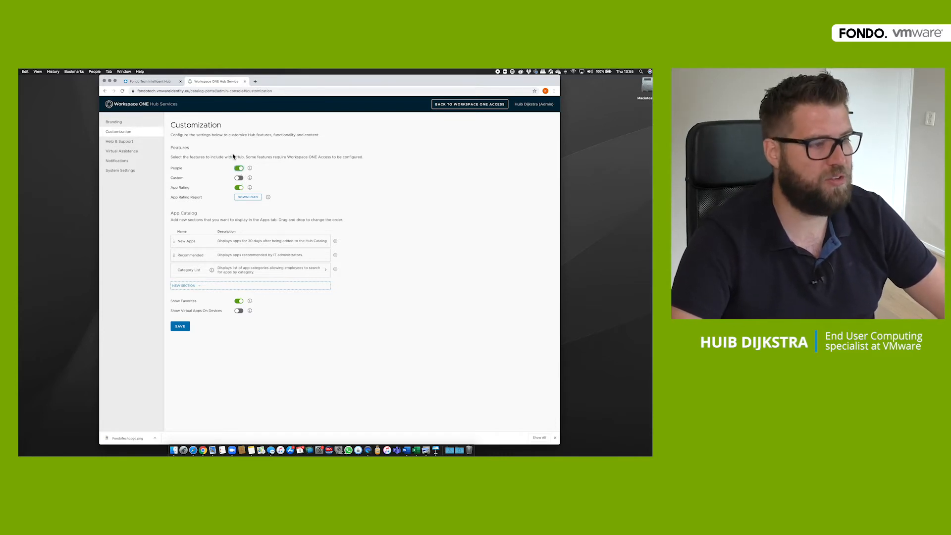
click(240, 179)
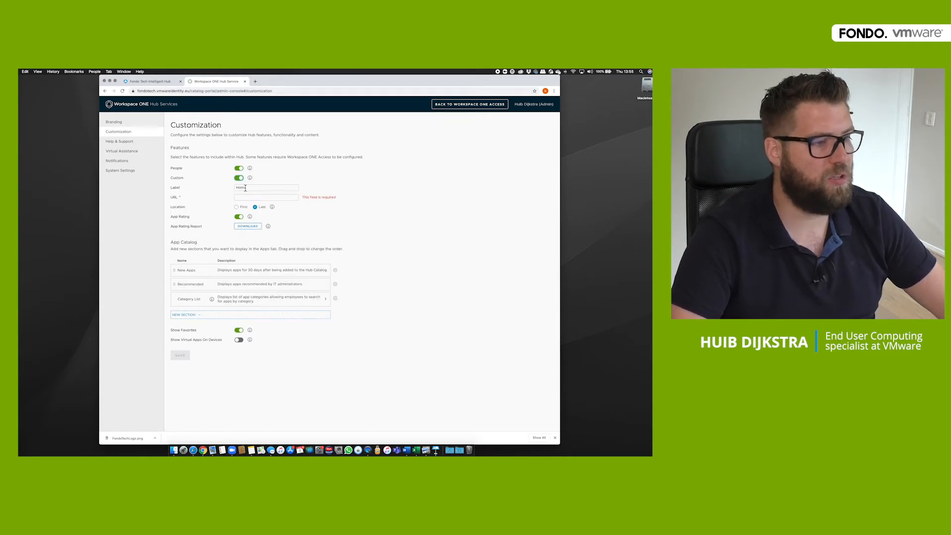
click(248, 197)
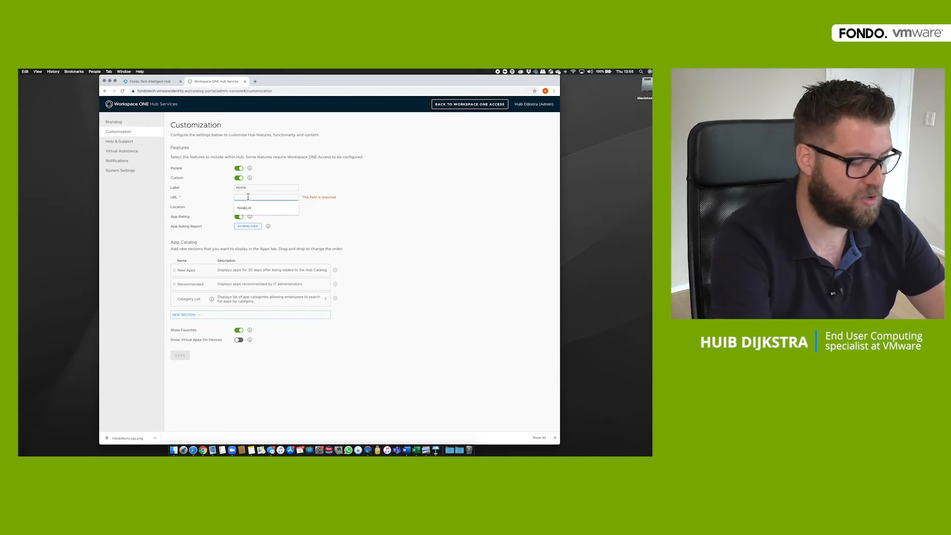
text(htt)
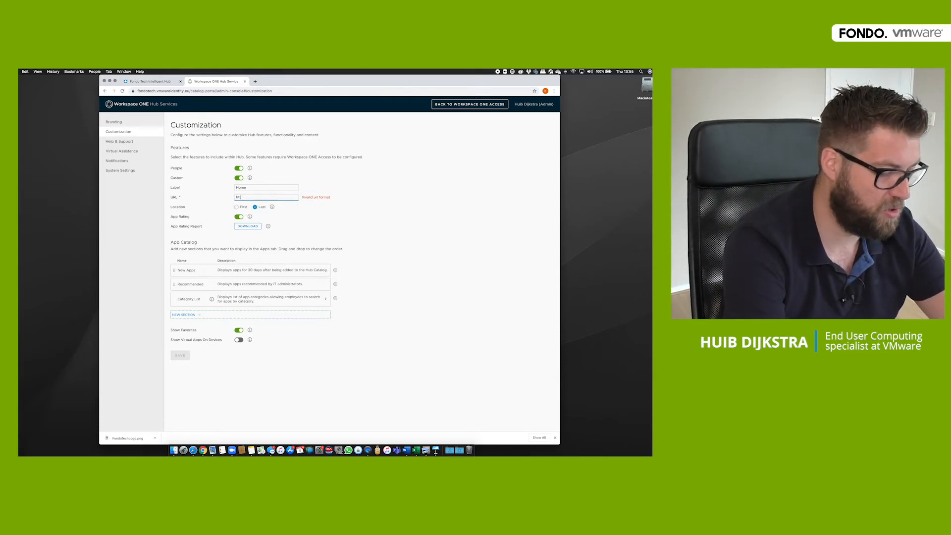
text(p)
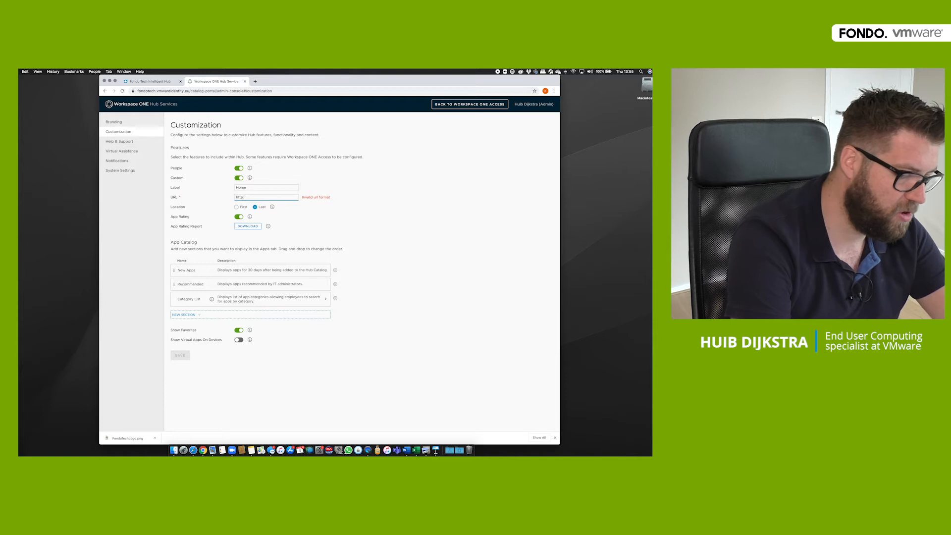
text(://fondo.nl)
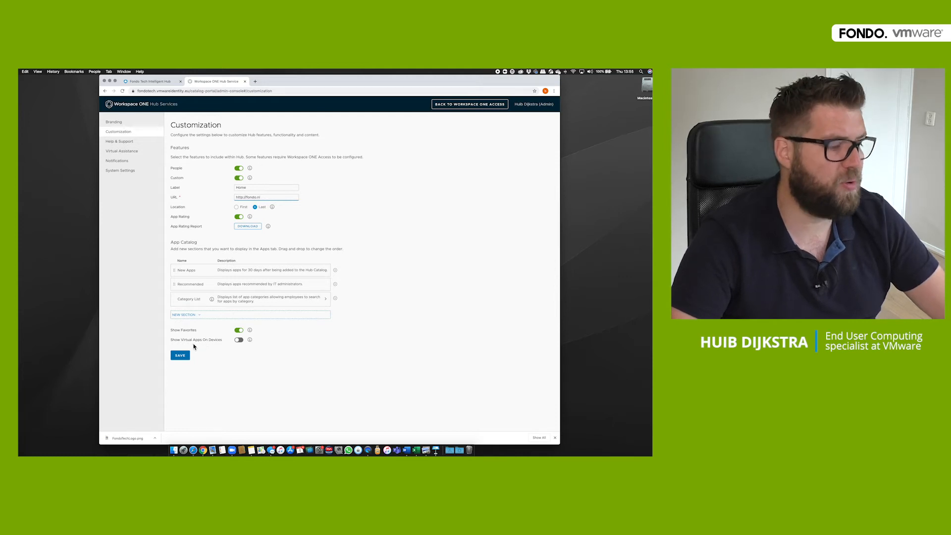
click(239, 340)
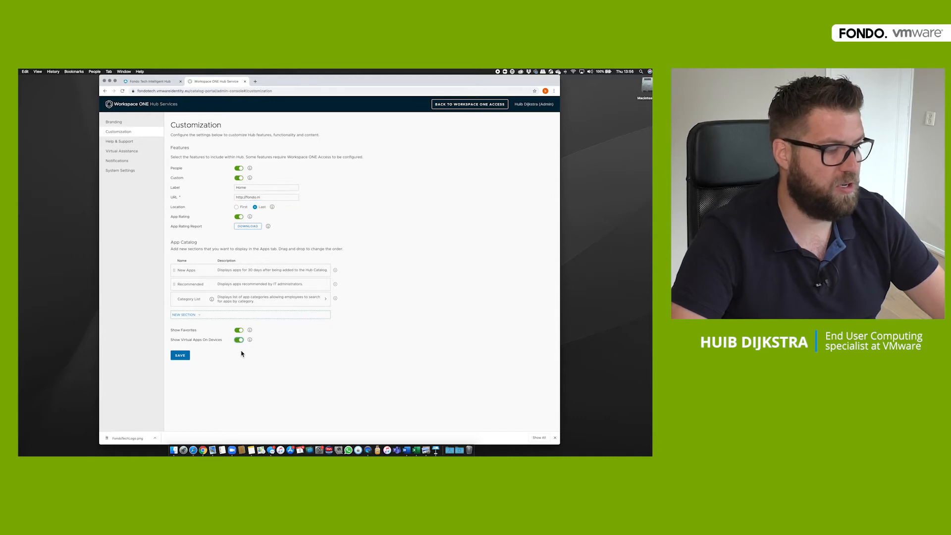
click(180, 356)
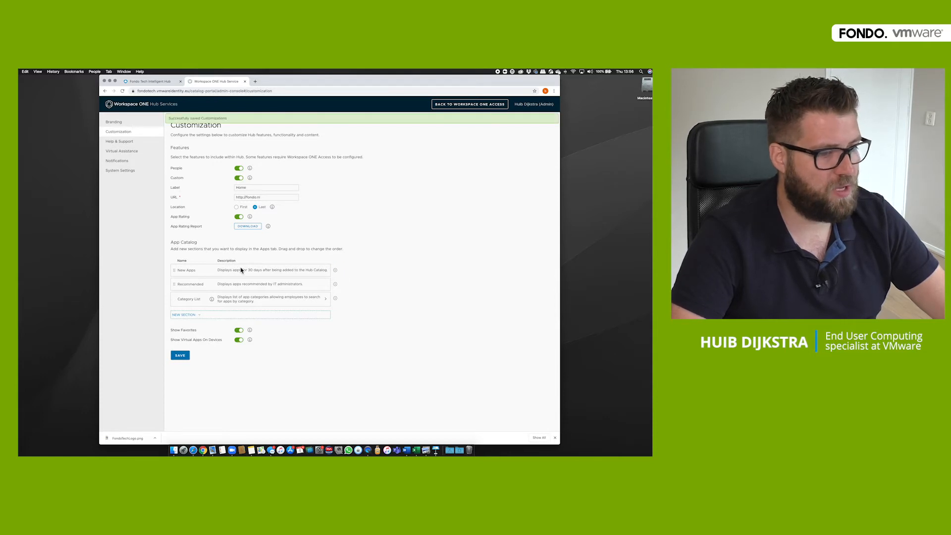
click(114, 122)
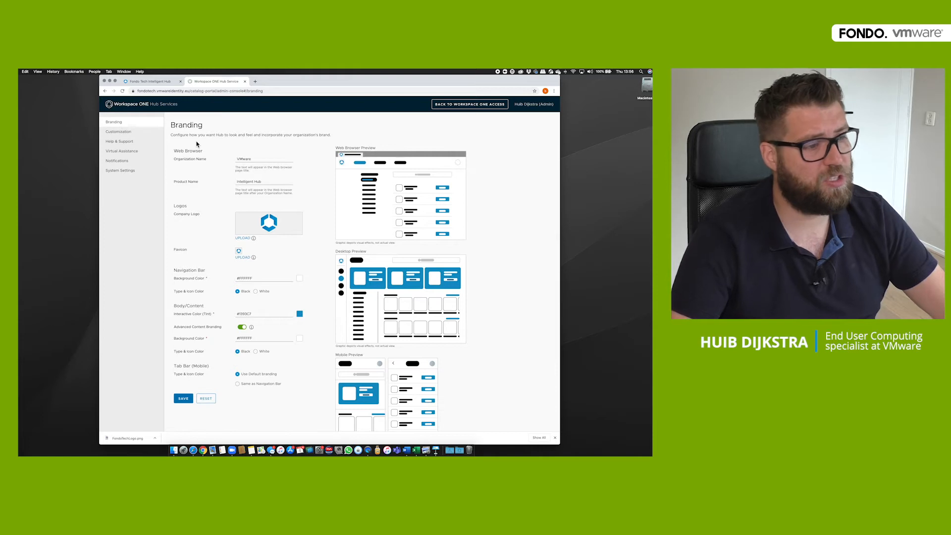
- Set the organization name to Fondo Tech and upload FondoTechLogo.png as company logo
double_click(258, 158)
text(Fondo Tech)
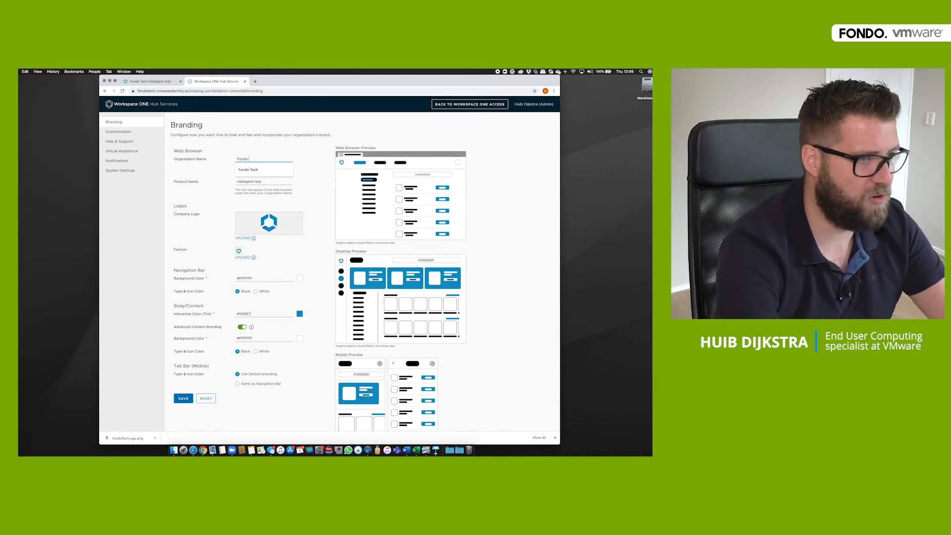
key(Tab)
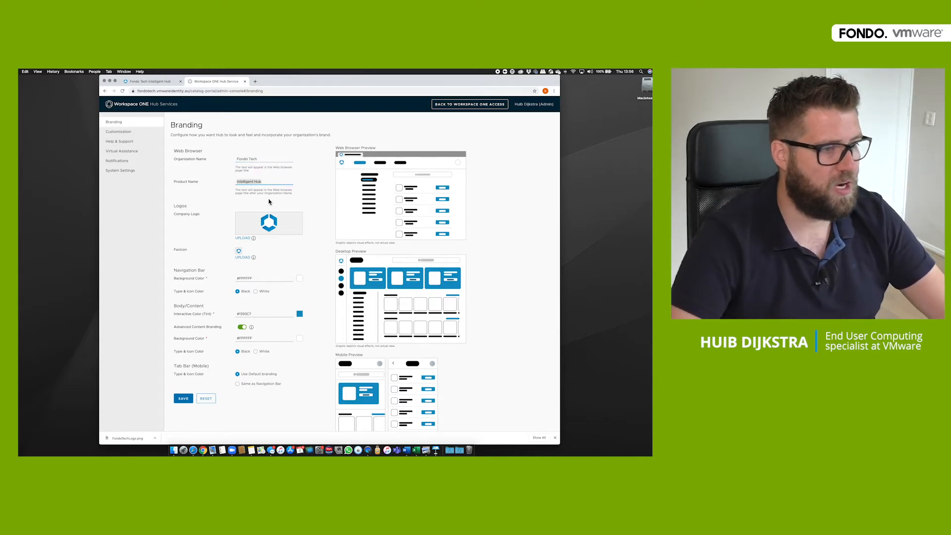
click(246, 238)
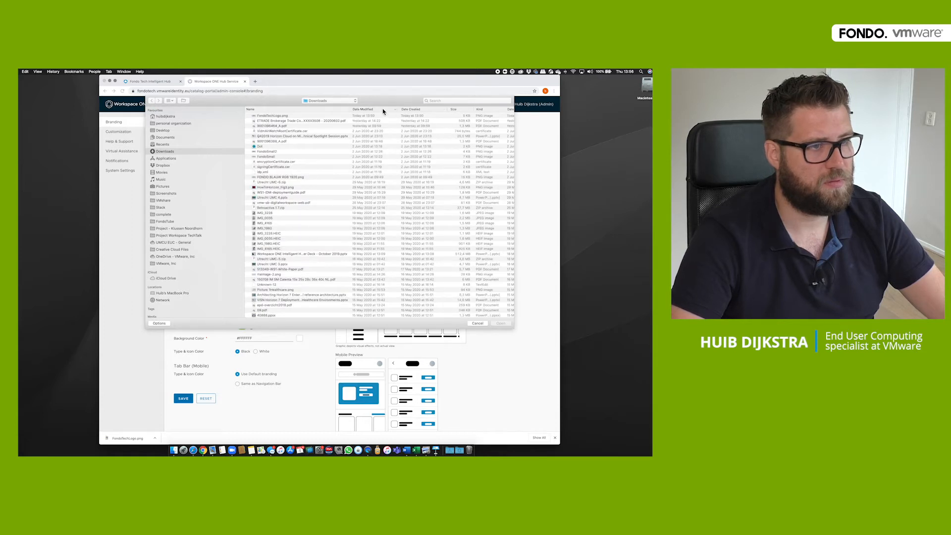
click(271, 117)
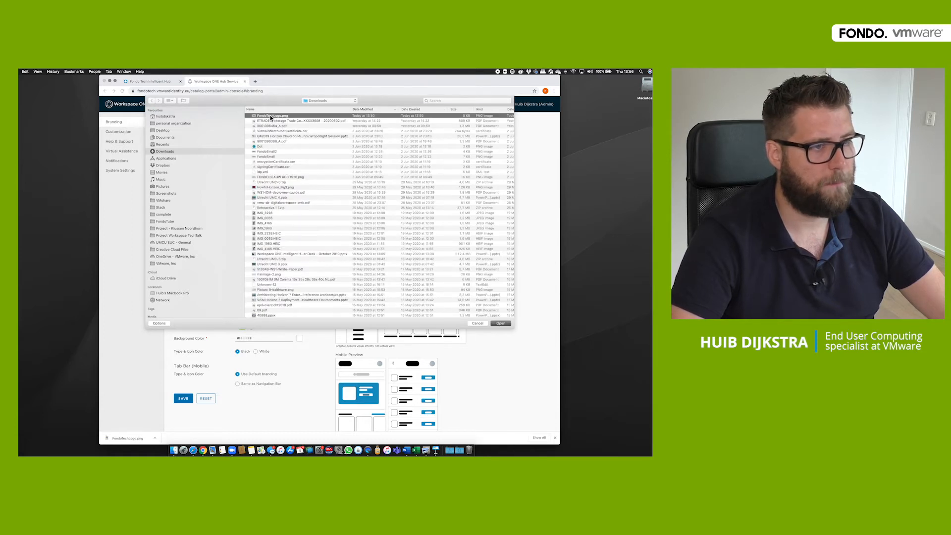
click(501, 323)
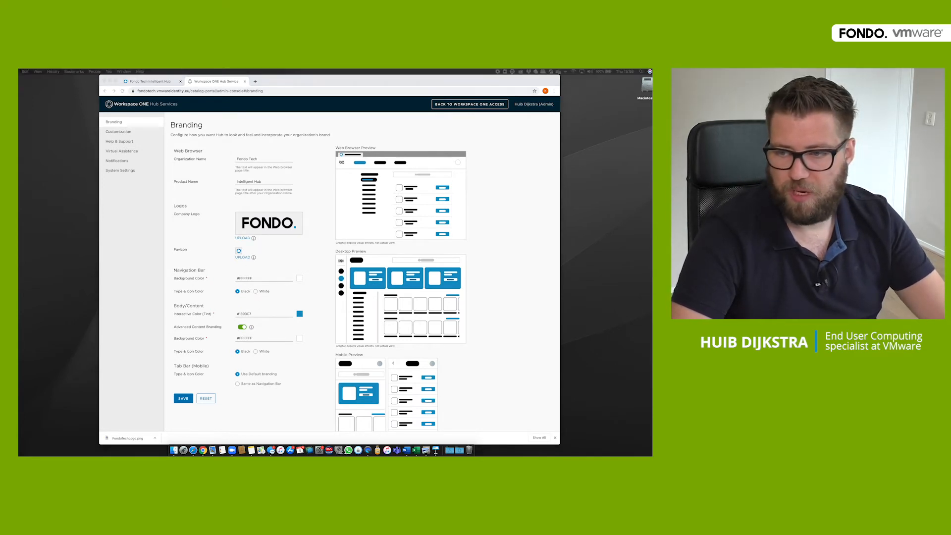
- Set the Nav Bar and Tint colours to #007cbb and save the branding
double_click(245, 279)
text(#007cbb)
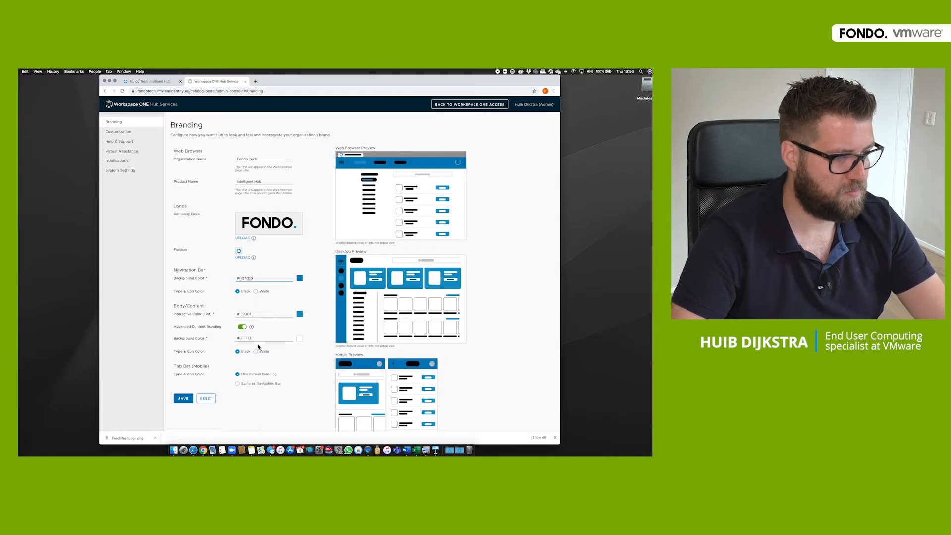
double_click(245, 313)
text(#007cbb)
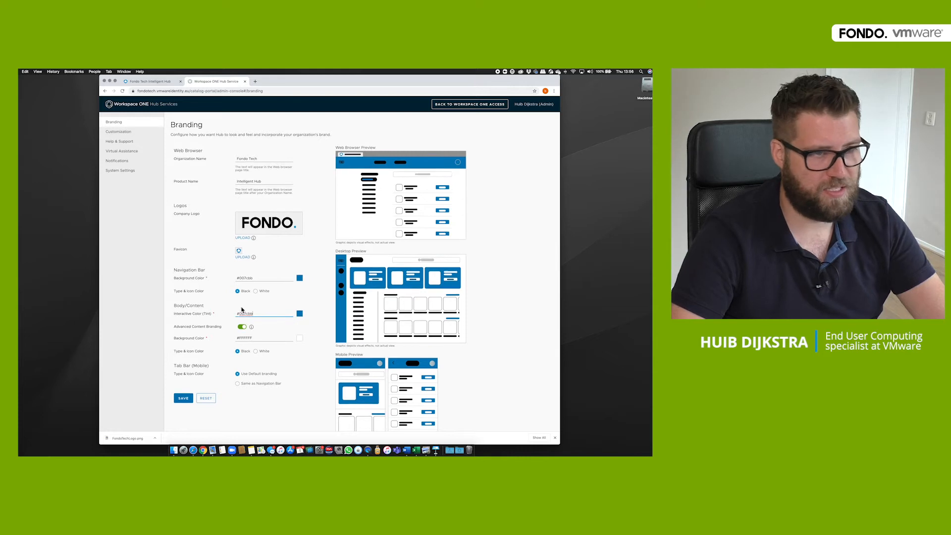
scroll(184, 377, down, 1)
click(183, 371)
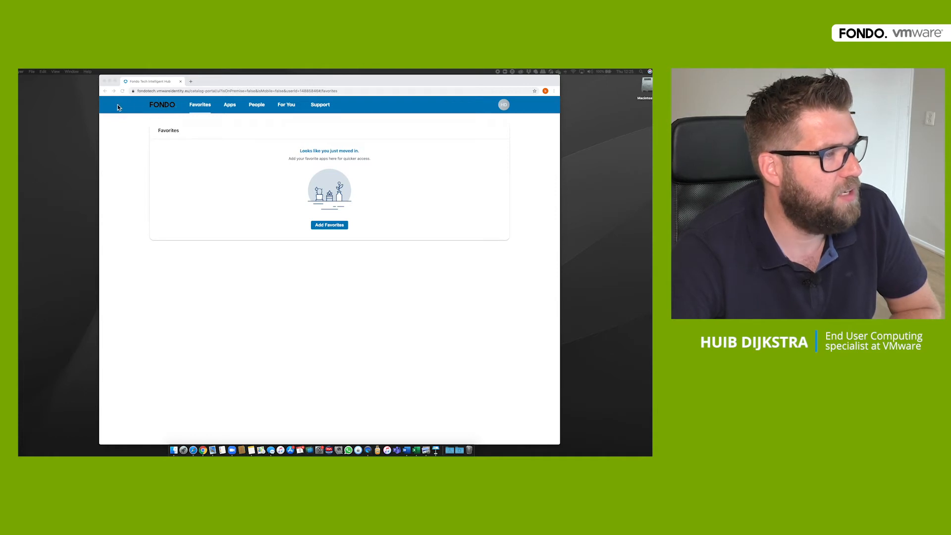
- Search People for a colleague's profile, then view the For You and Support tabs
click(255, 105)
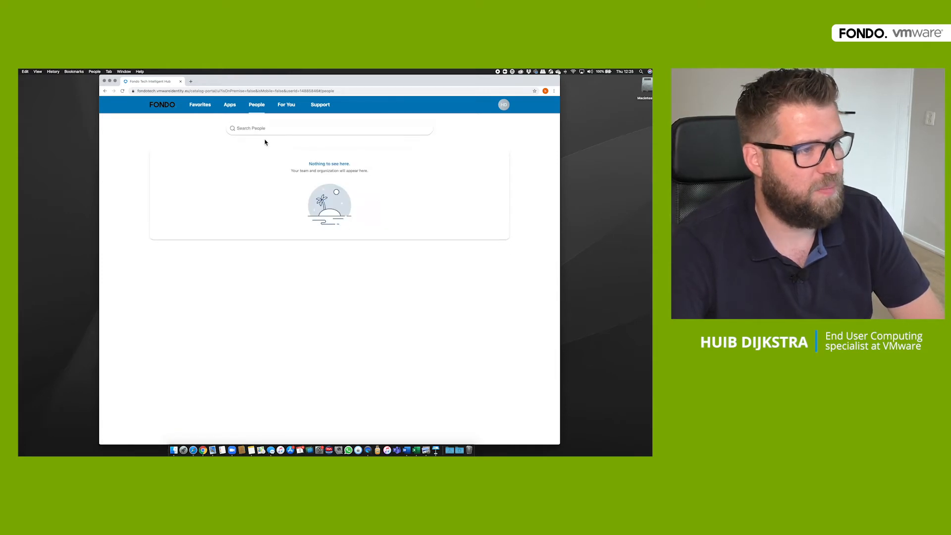
click(265, 129)
text(Joris)
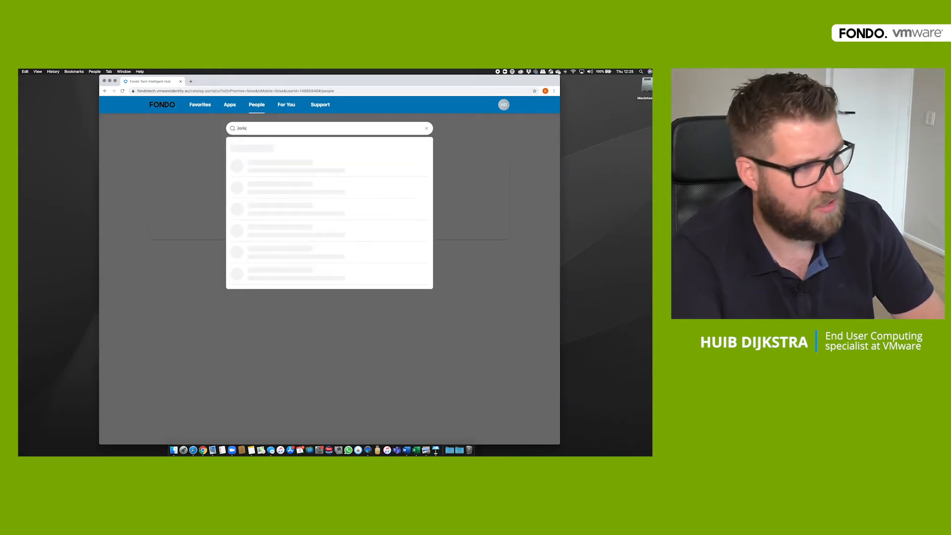
click(258, 185)
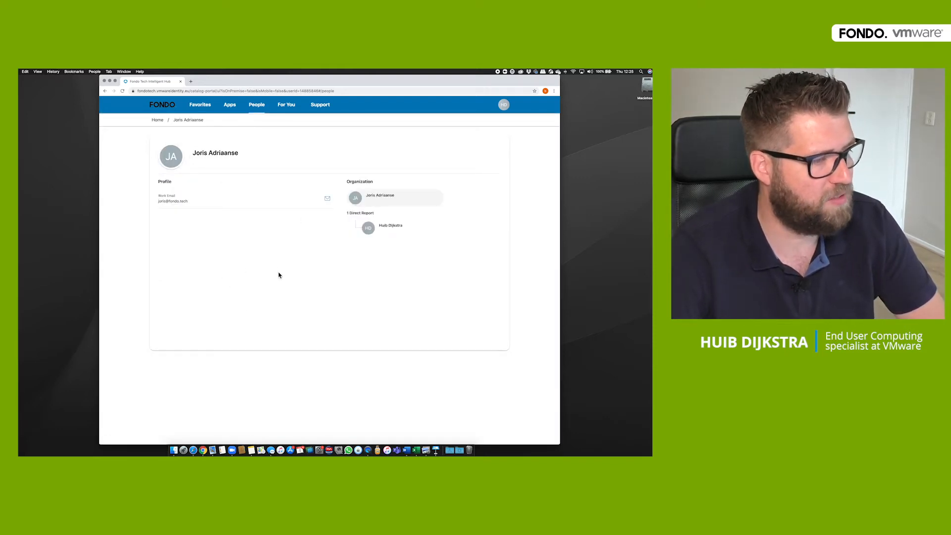
click(293, 110)
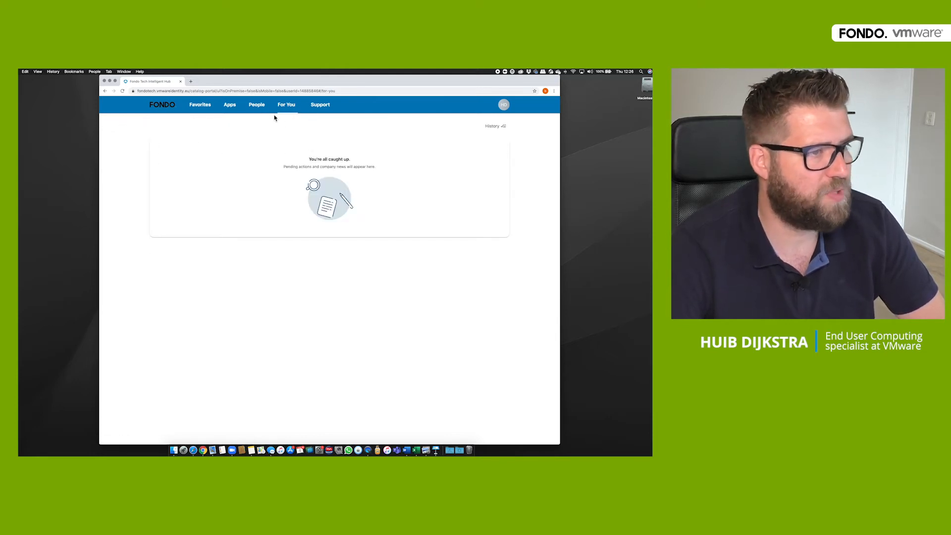
click(321, 109)
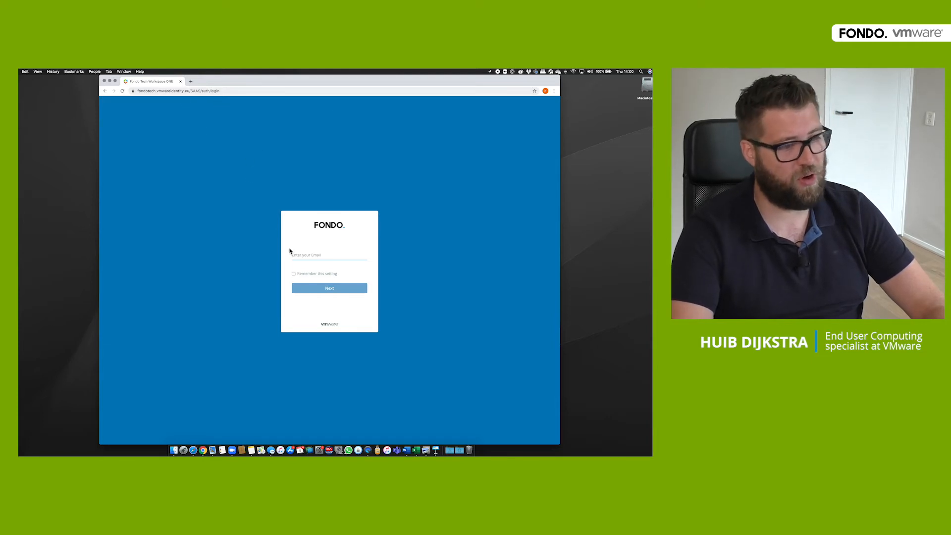
- Change the sign-in address from /SAAS/auth/login to /SAAS/auth/0 to load the System Domain login page
click(222, 91)
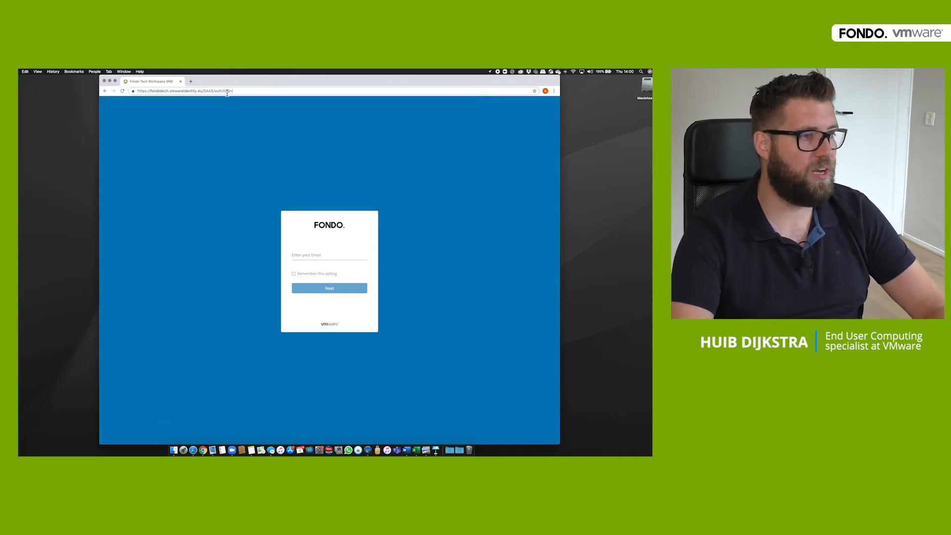
key(BackSpace)
key(BackSpace)
key(BackSpace)
key(BackSpace)
key(BackSpace)
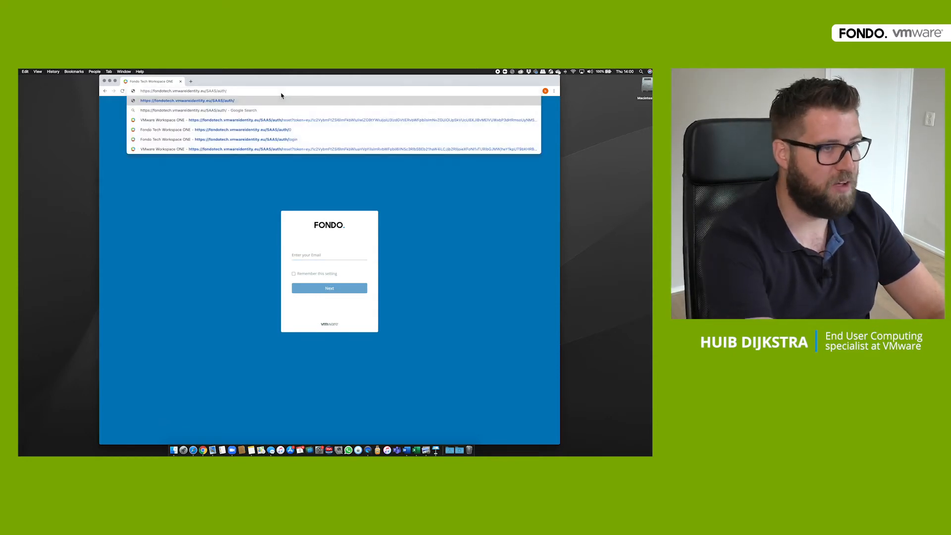
text(0)
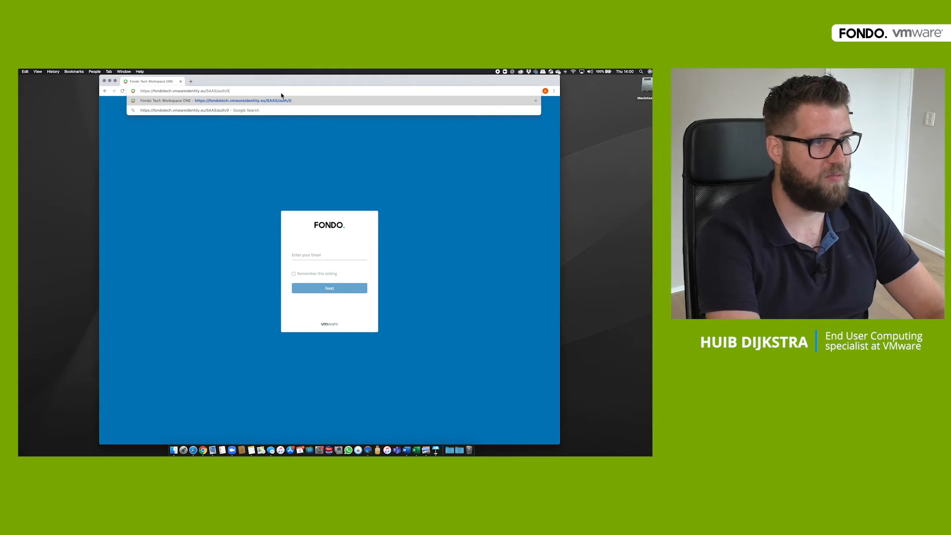
key(Return)
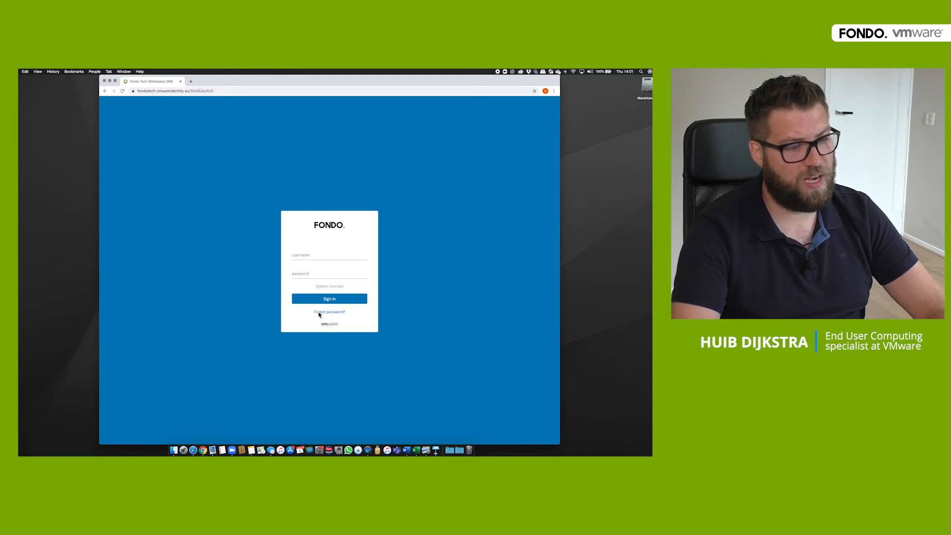
- Sign in with the local administrator's username and password
click(316, 259)
text(admin)
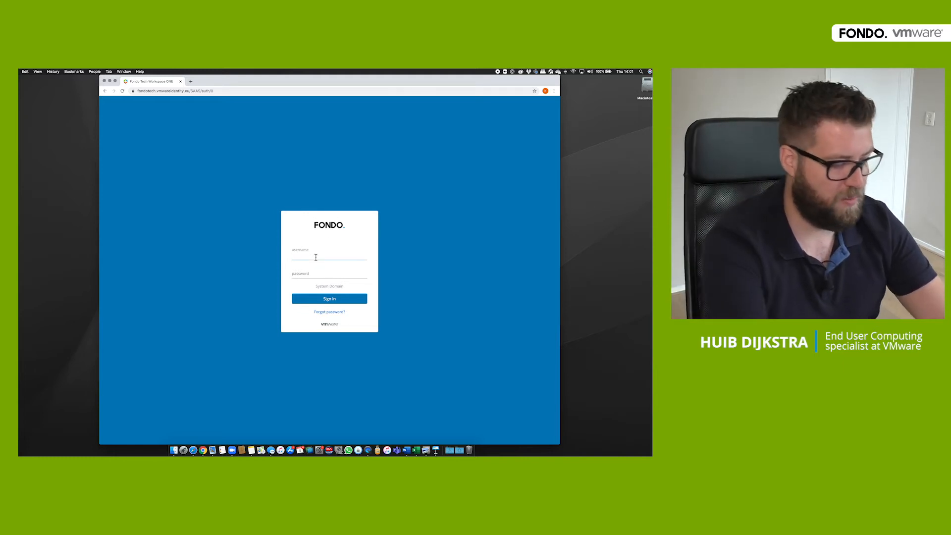
text(huib)
key(Tab)
text(******)
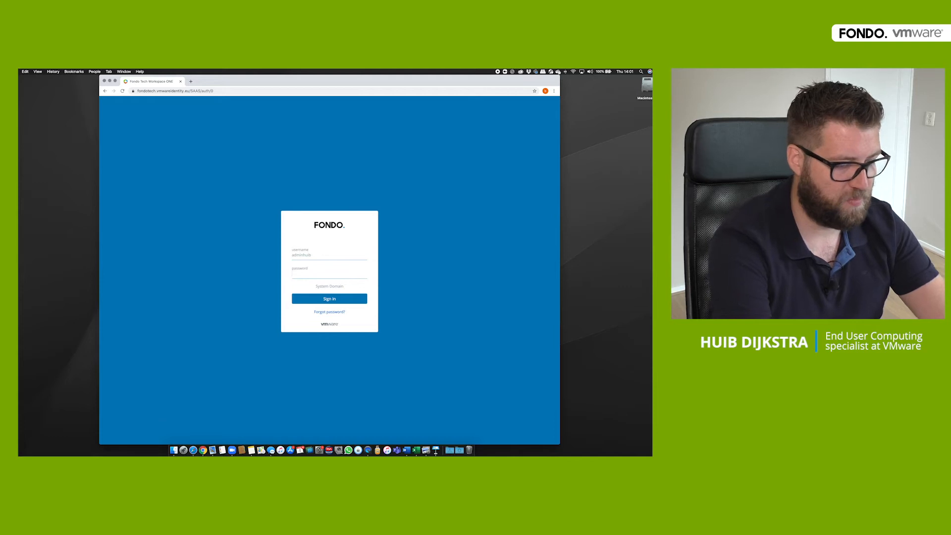
text(****)
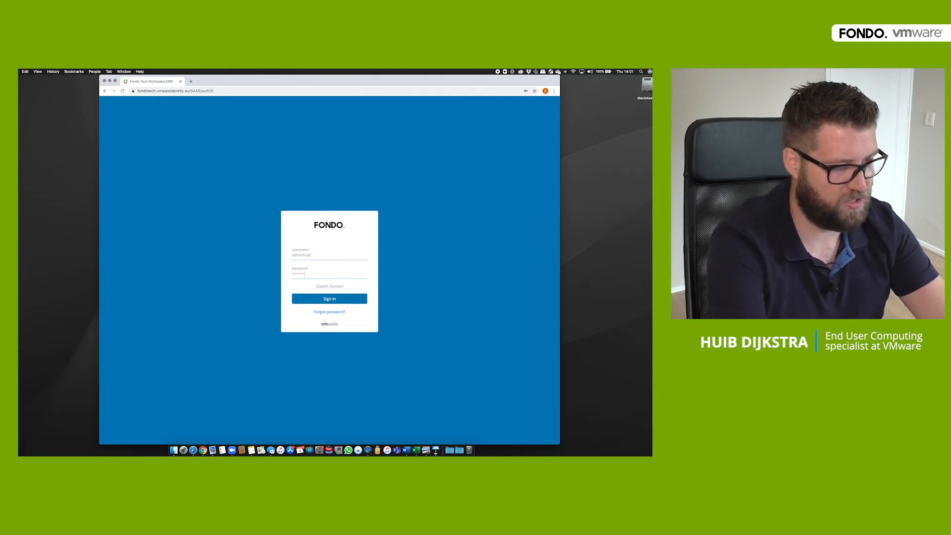
key(Return)
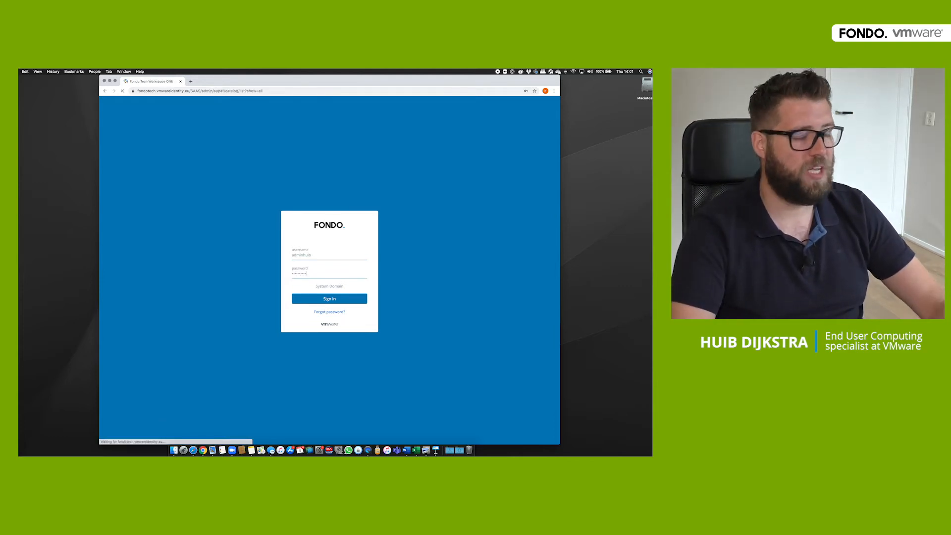
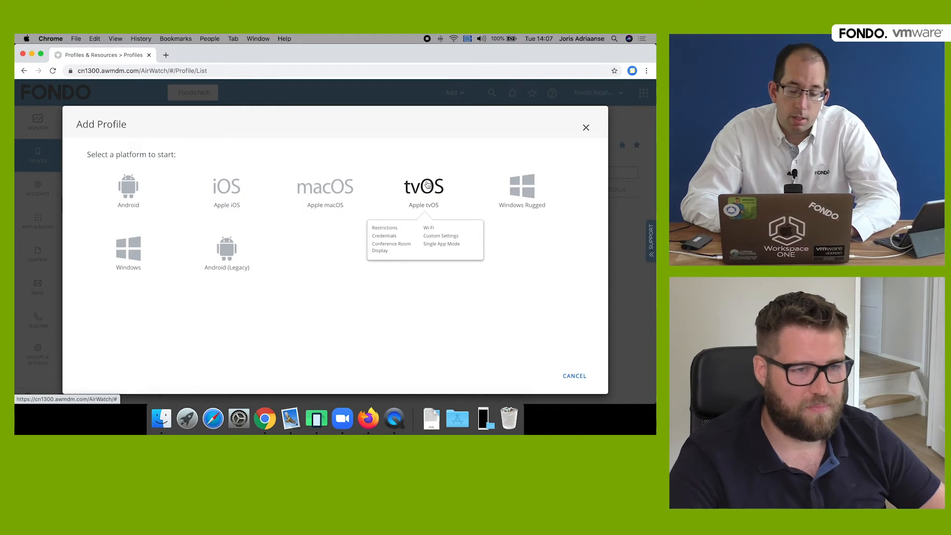
- Start a new Apple iOS profile and clear the payload search to show all payloads
mouse_move(516, 185)
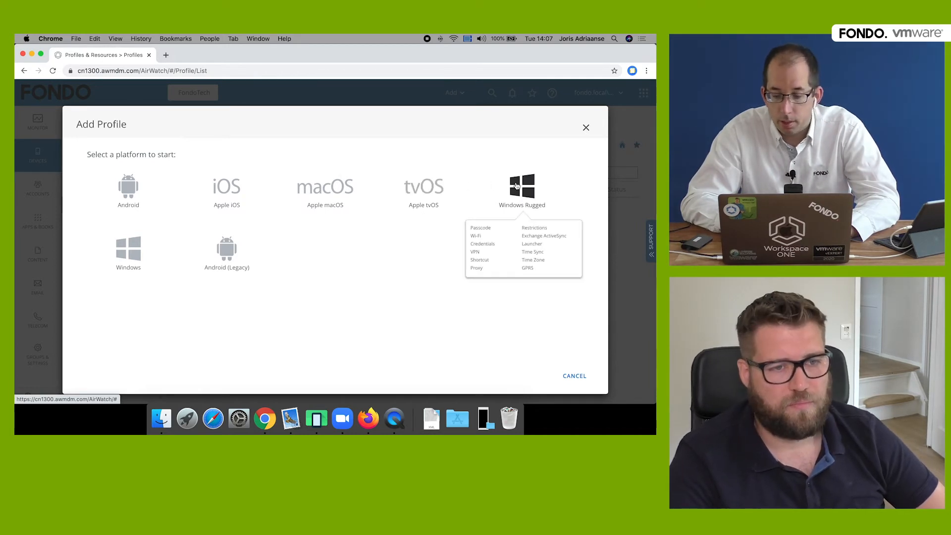
click(224, 187)
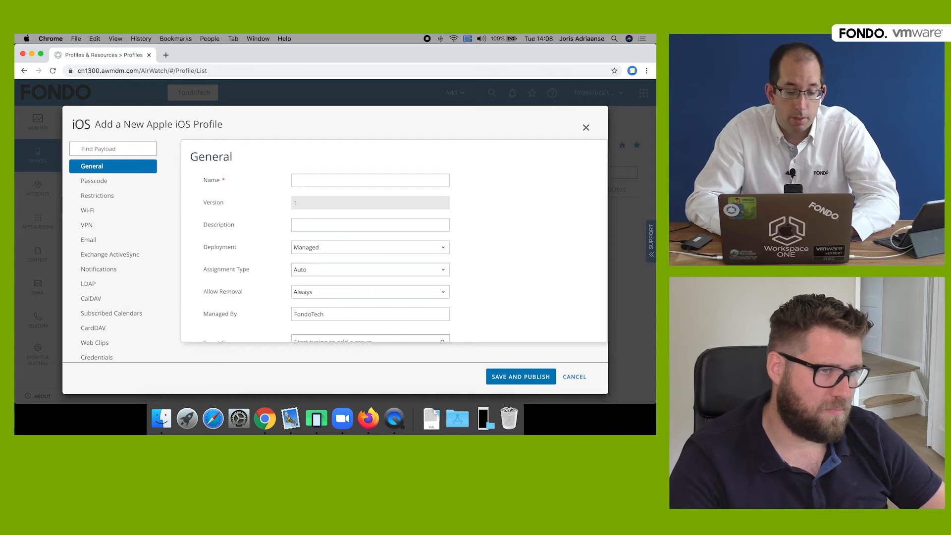
text(home)
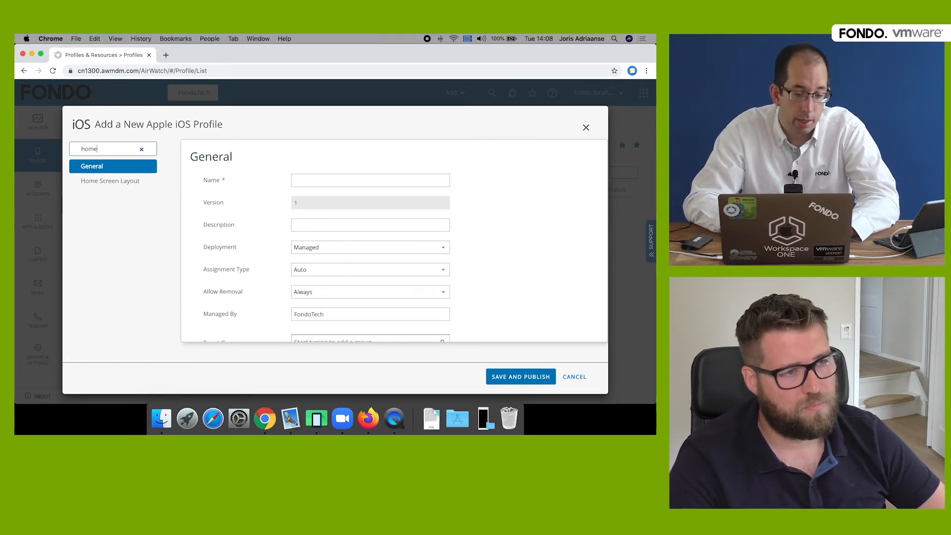
click(142, 150)
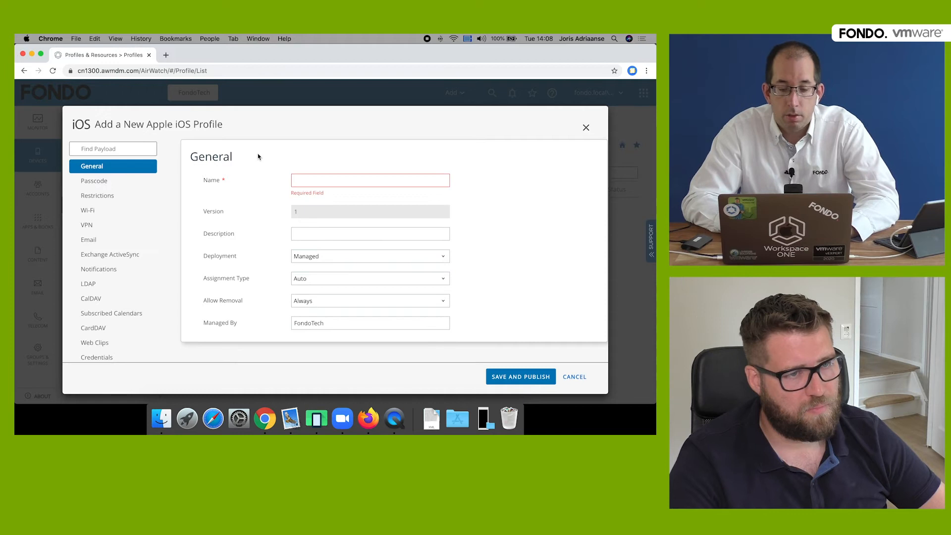
- Name the profile 'iOS restrictions' and set Allow Removal to Never
click(353, 181)
text(iOS )
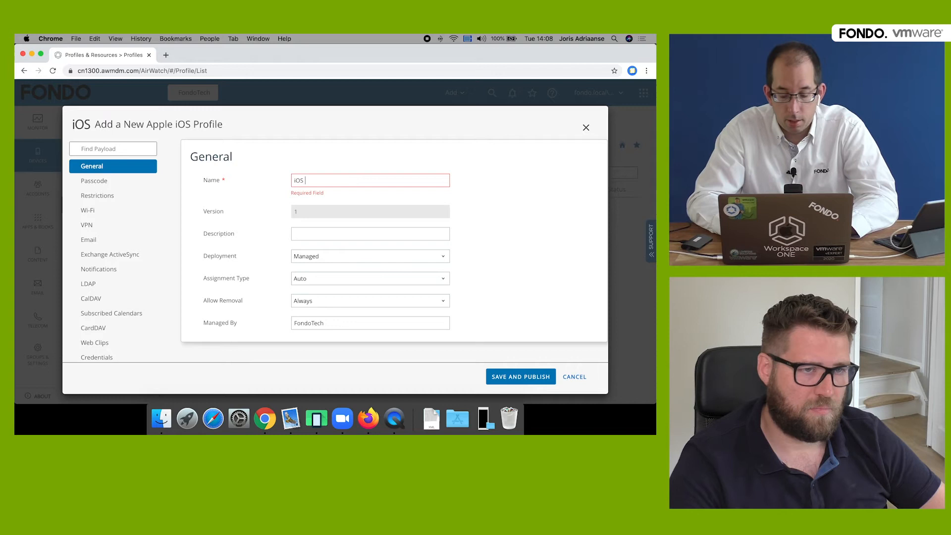
text(restrictions)
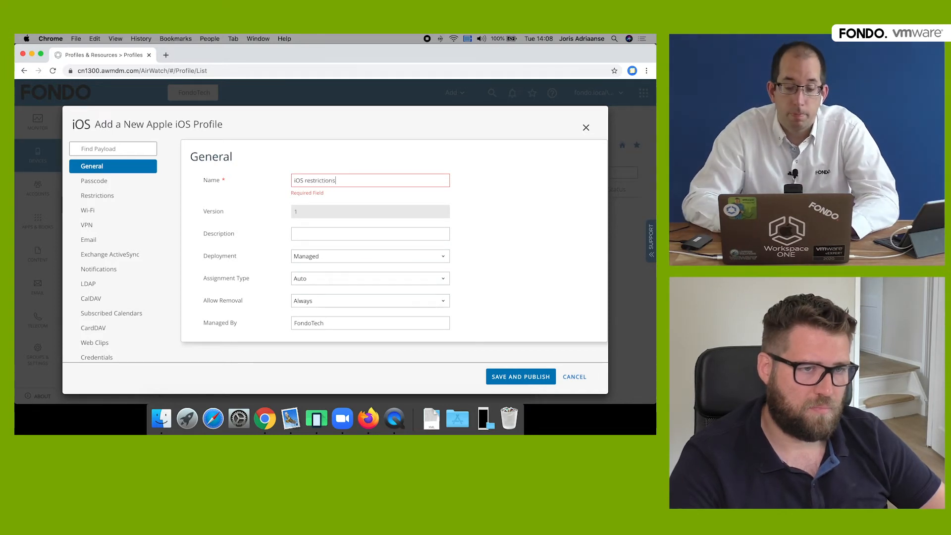
scroll(501, 252, down, 3)
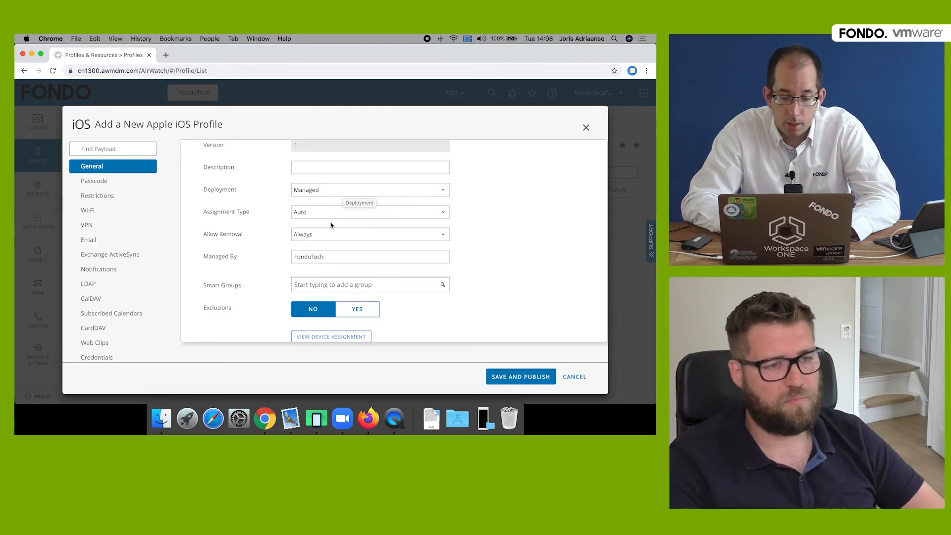
click(321, 235)
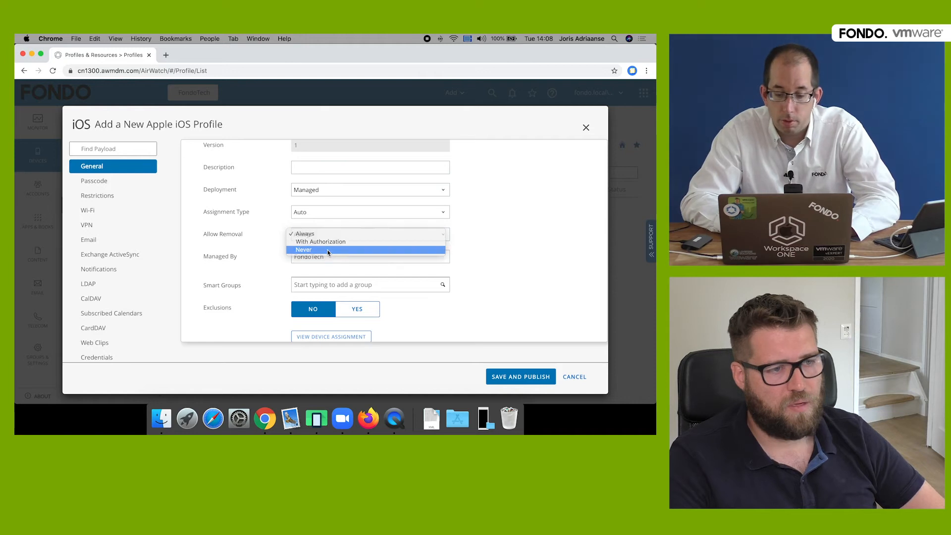
click(329, 250)
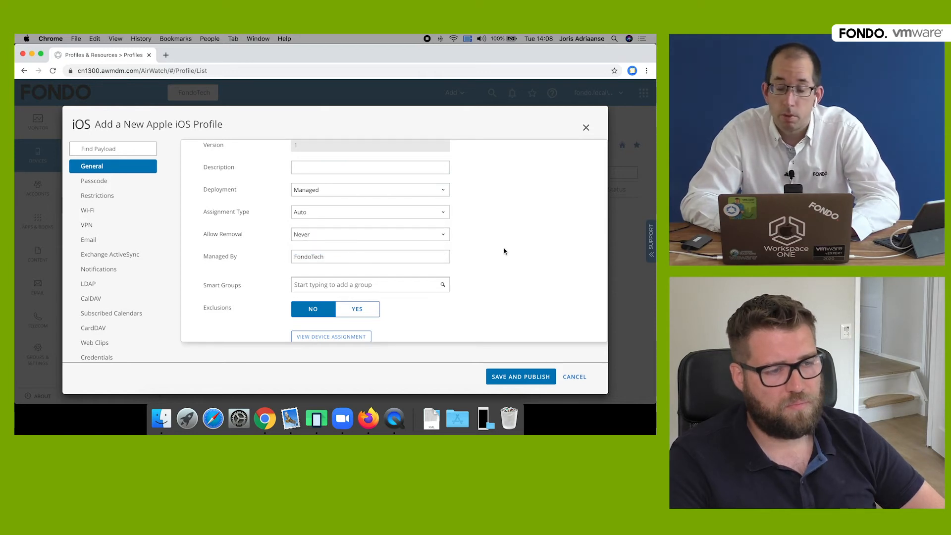
click(319, 287)
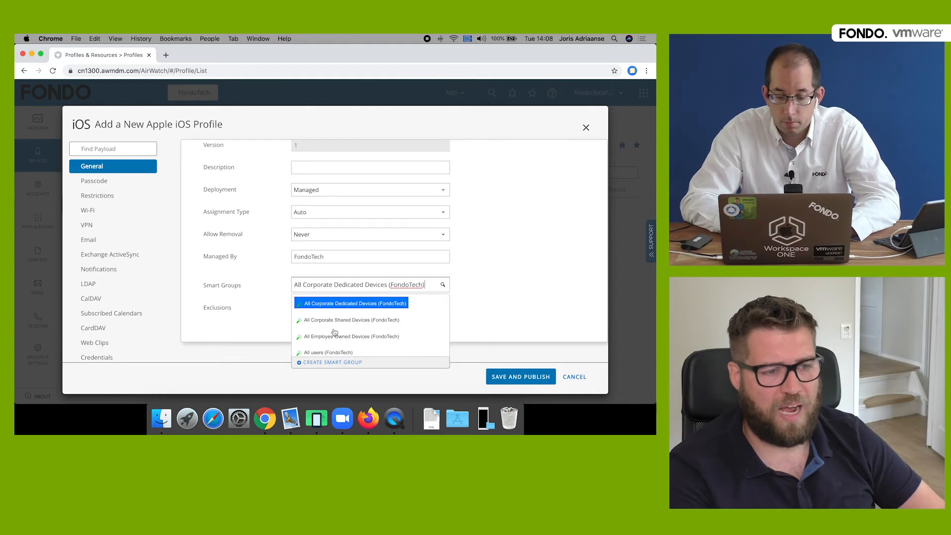
- Assign the profile to the All users (FondoTech) smart group, leaving Assignment Type on Auto
click(335, 352)
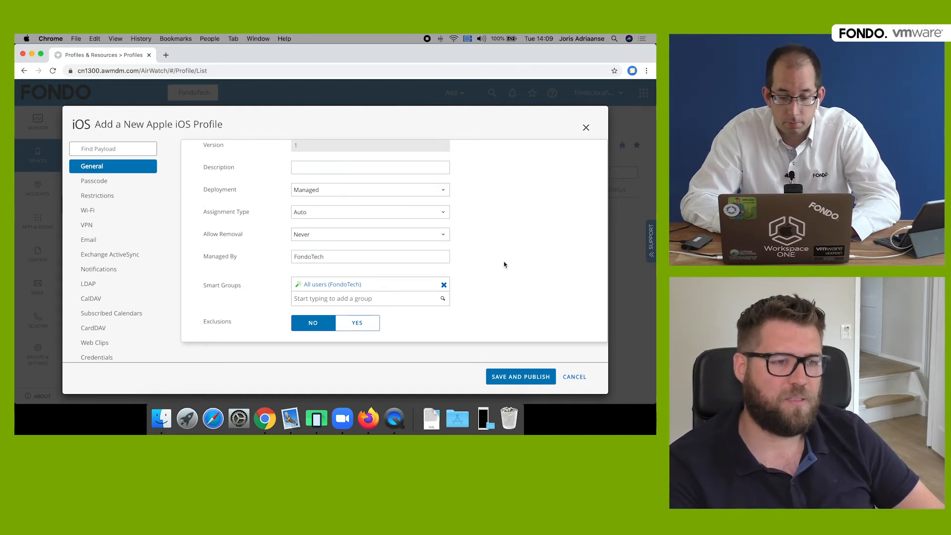
click(420, 216)
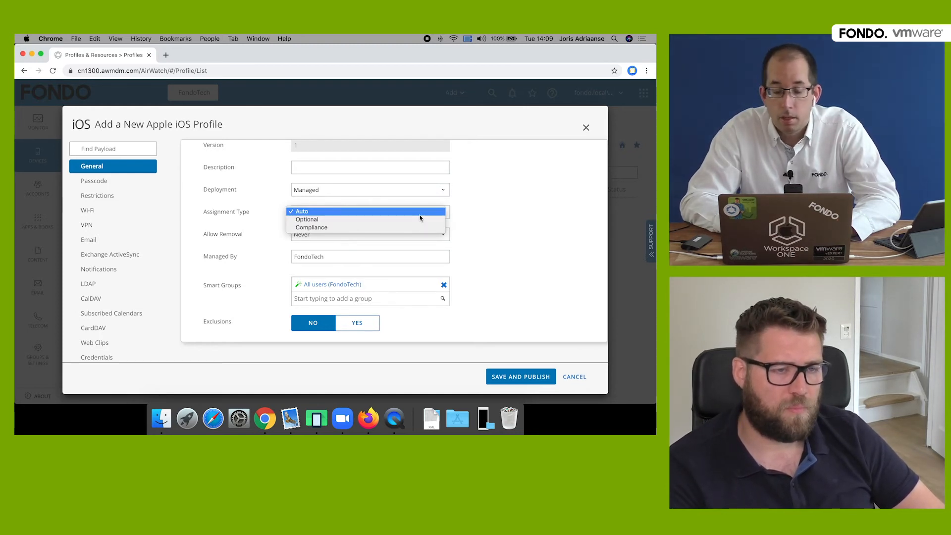
click(420, 215)
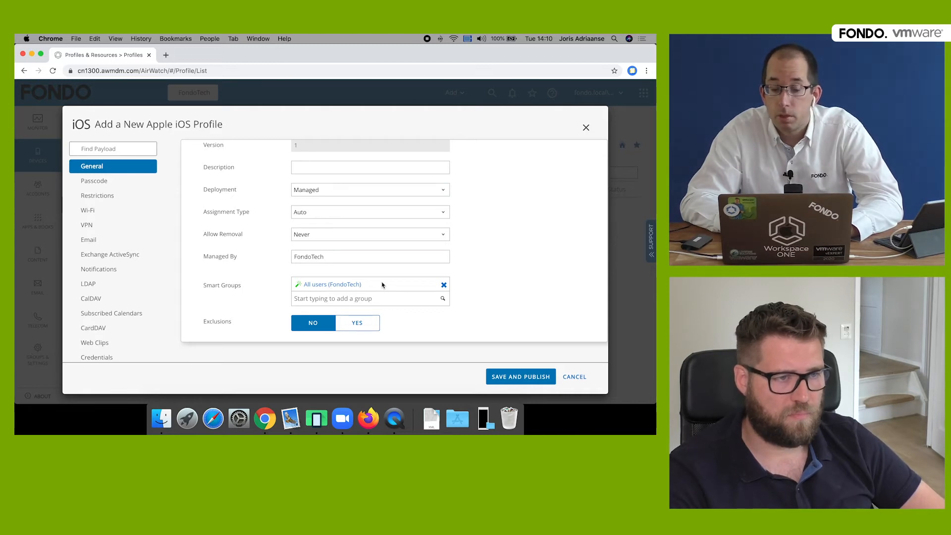
- Select the Restrictions payload and start configuring it
click(111, 197)
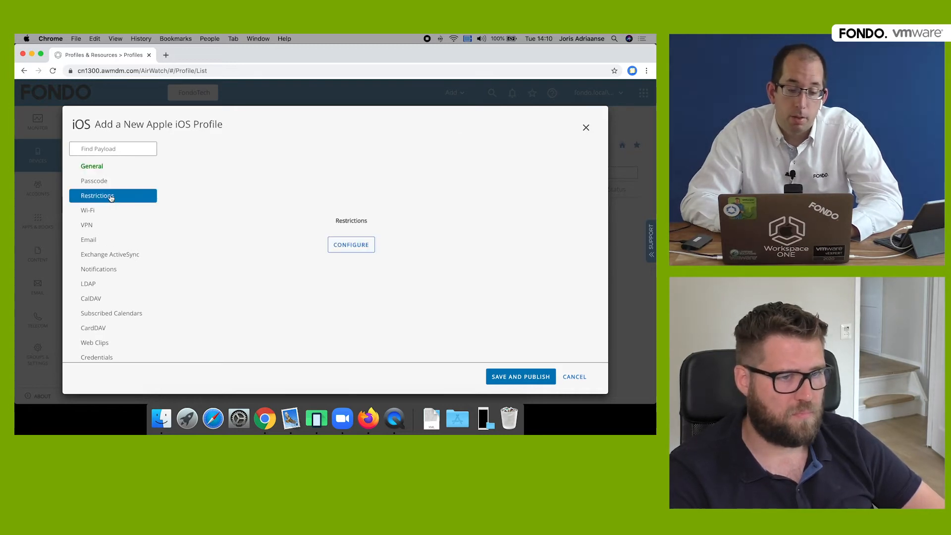
click(358, 249)
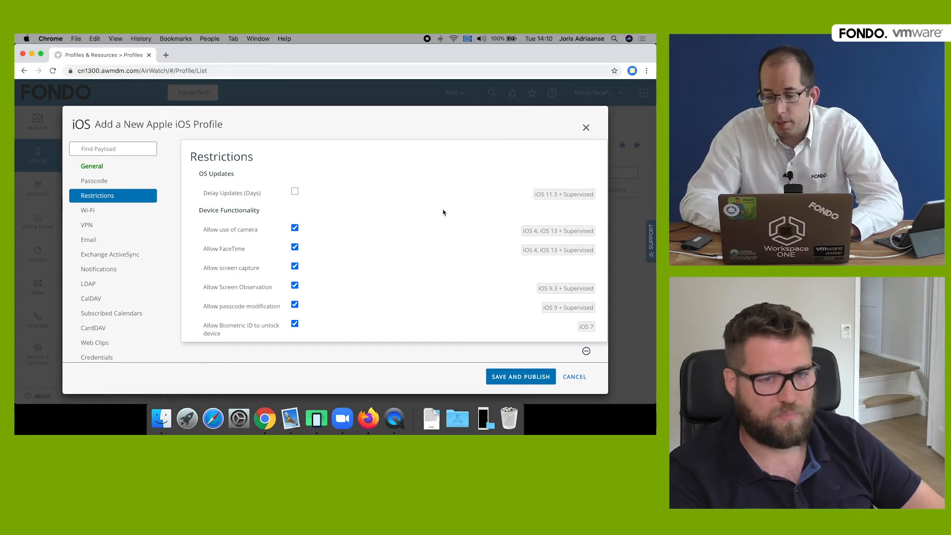
scroll(444, 213, down, 10)
scroll(444, 212, down, 5)
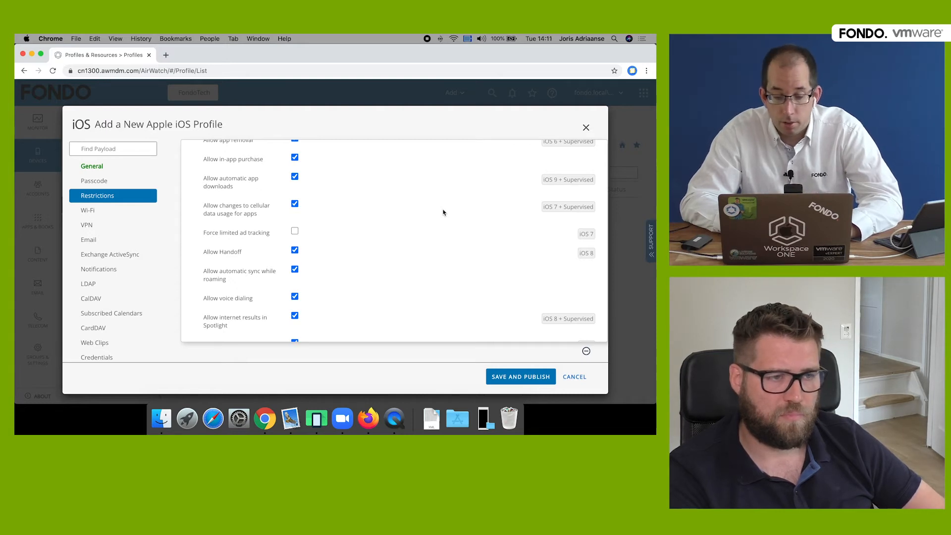
click(584, 236)
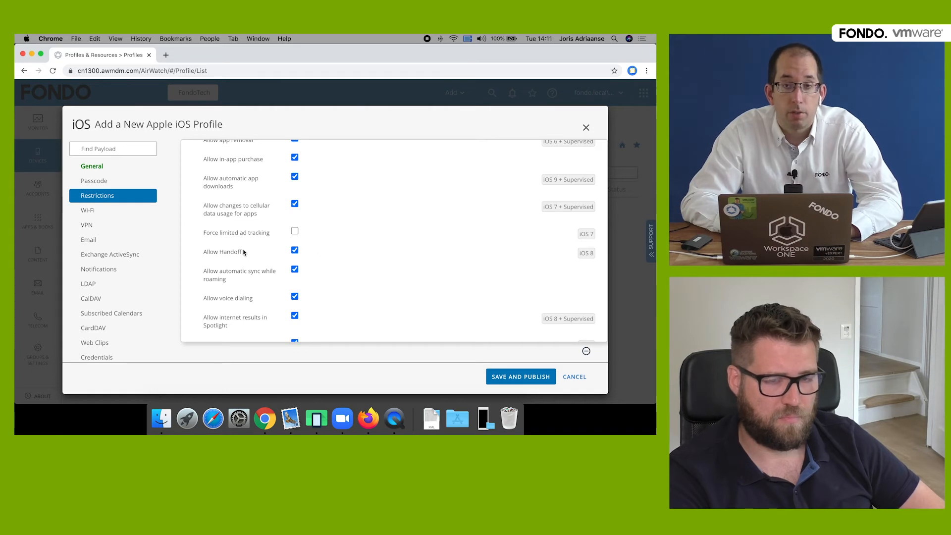
- Scroll through the restriction checkboxes such as camera, FaceTime and screen capture
scroll(408, 265, down, 3)
scroll(407, 265, down, 10)
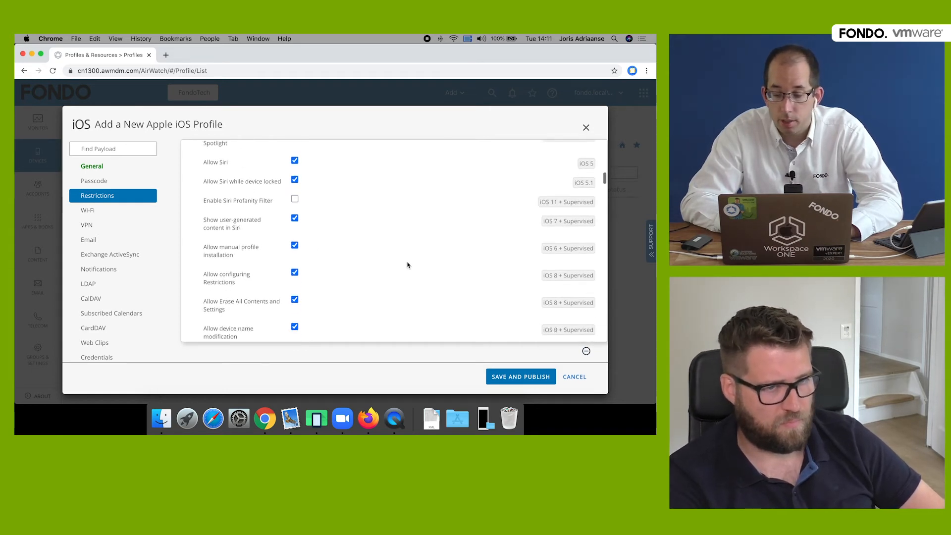
scroll(407, 265, down, 5)
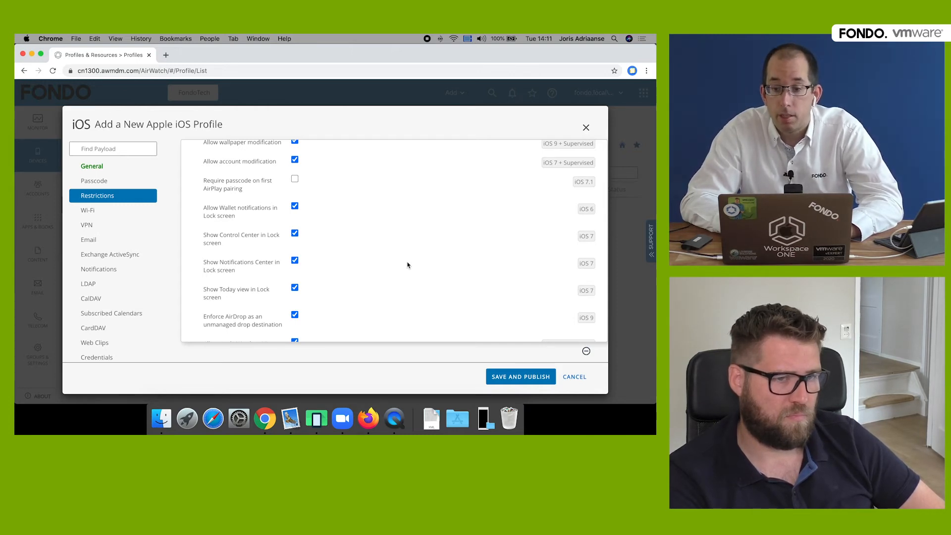
scroll(407, 265, down, 7)
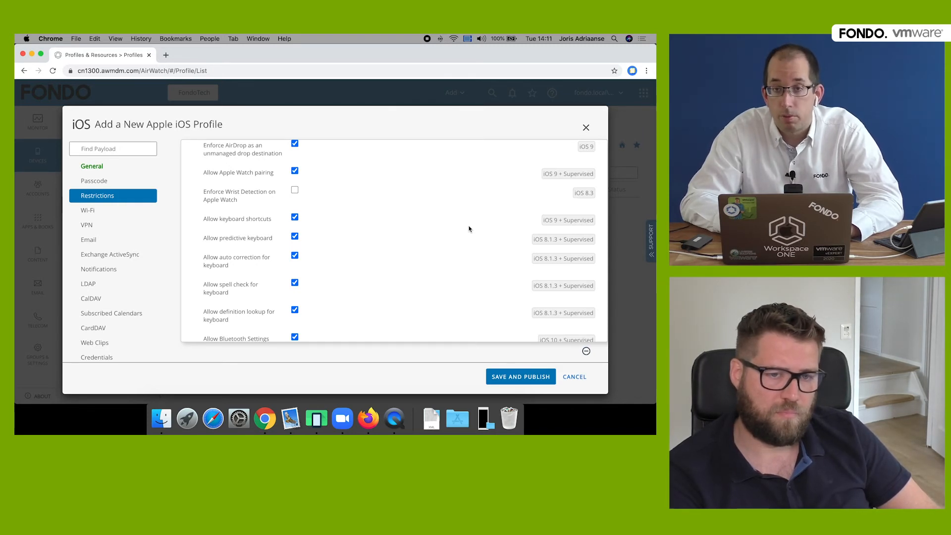
scroll(469, 229, down, 1)
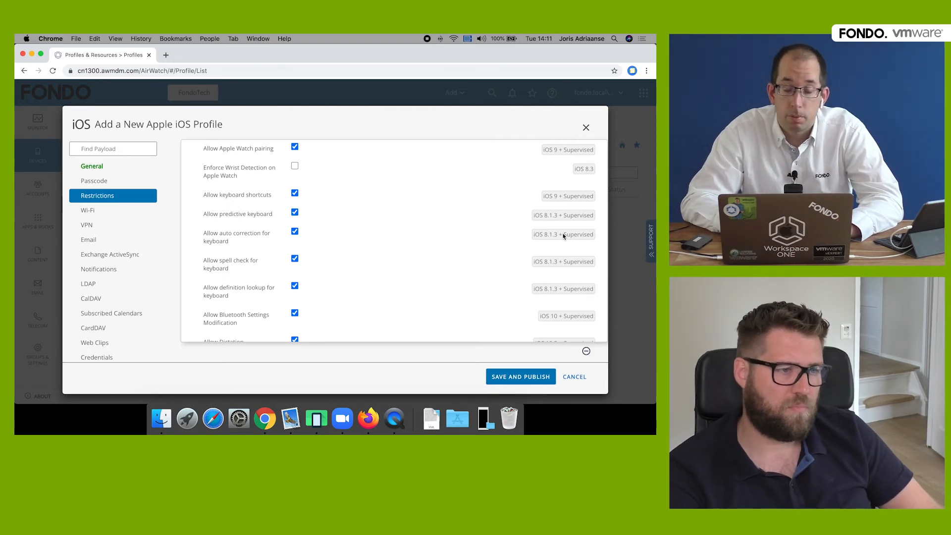
scroll(488, 242, down, 3)
scroll(488, 242, up, 7)
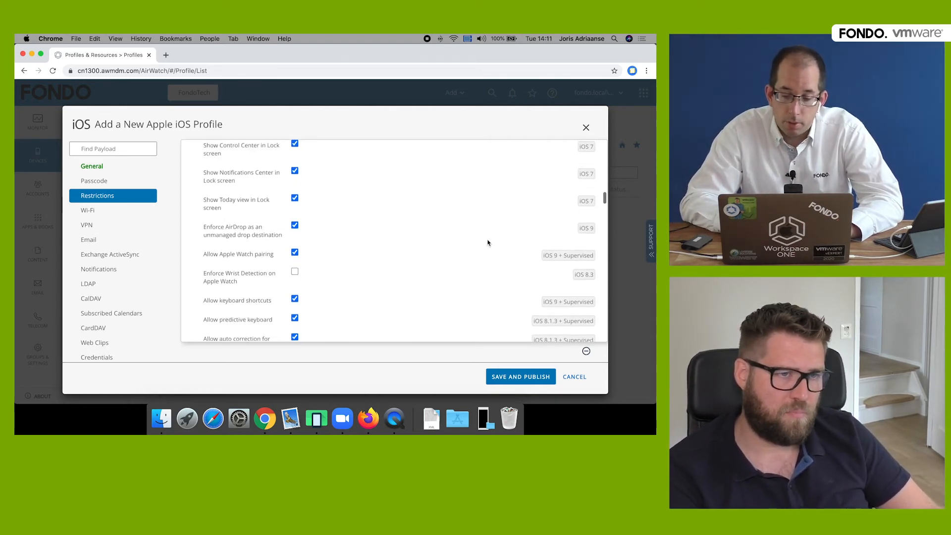
scroll(488, 243, up, 10)
scroll(488, 243, up, 5)
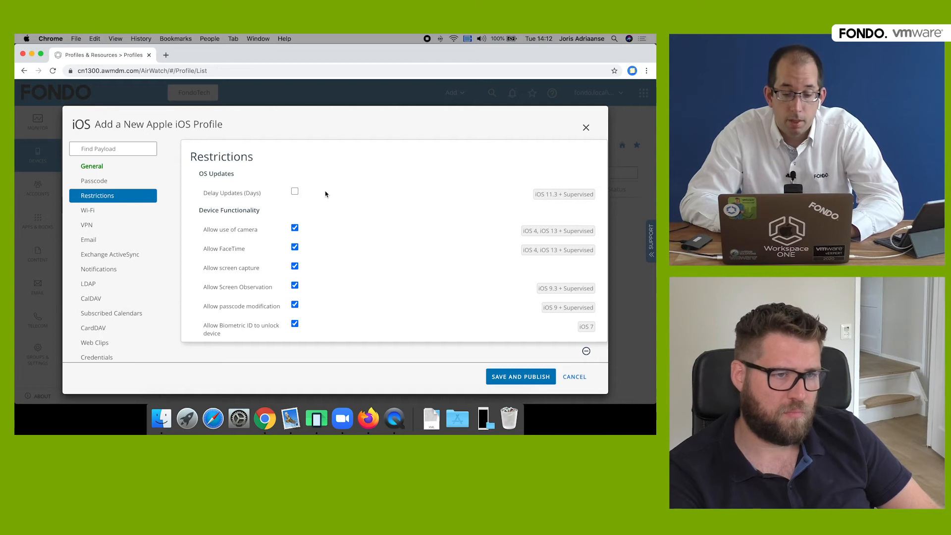
- Enable Delay Updates at 10 days, untick Allow use of camera, and review remaining restrictions
click(295, 191)
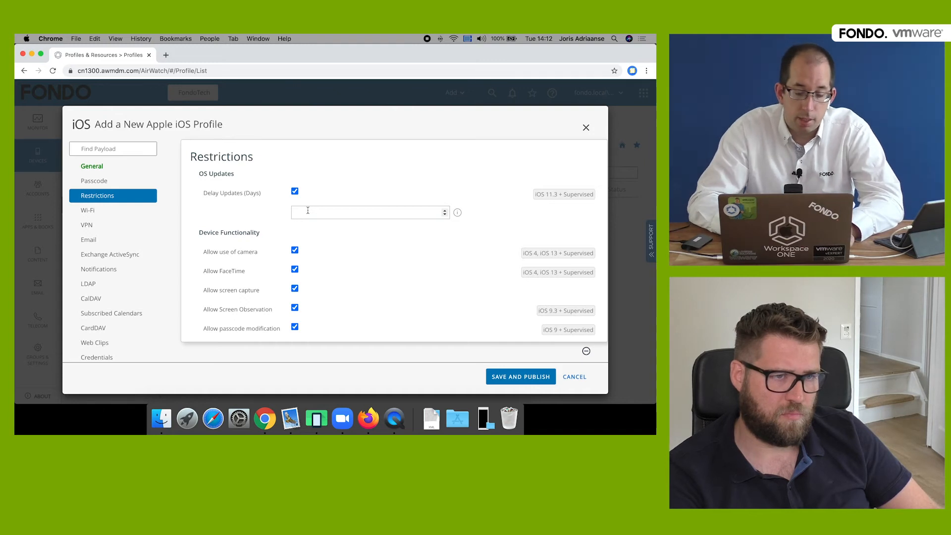
click(308, 212)
text(10)
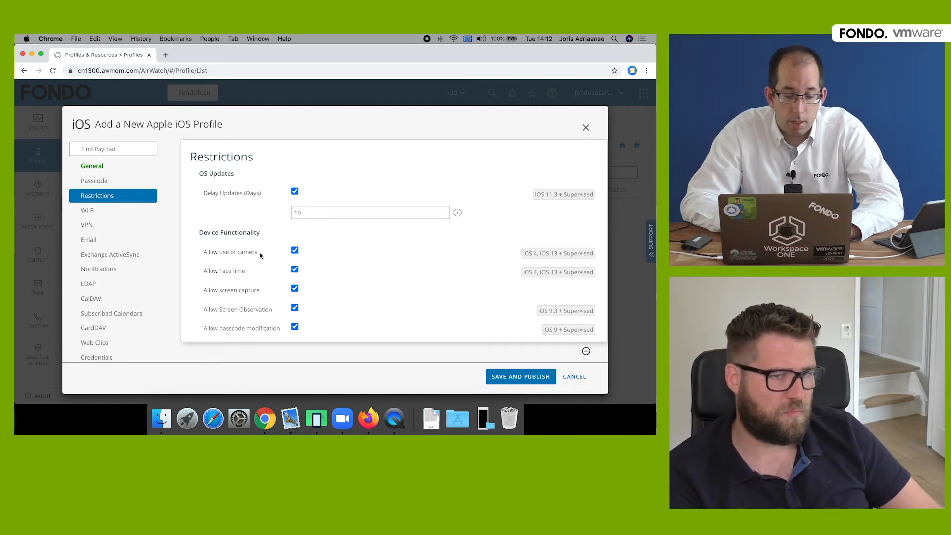
click(295, 251)
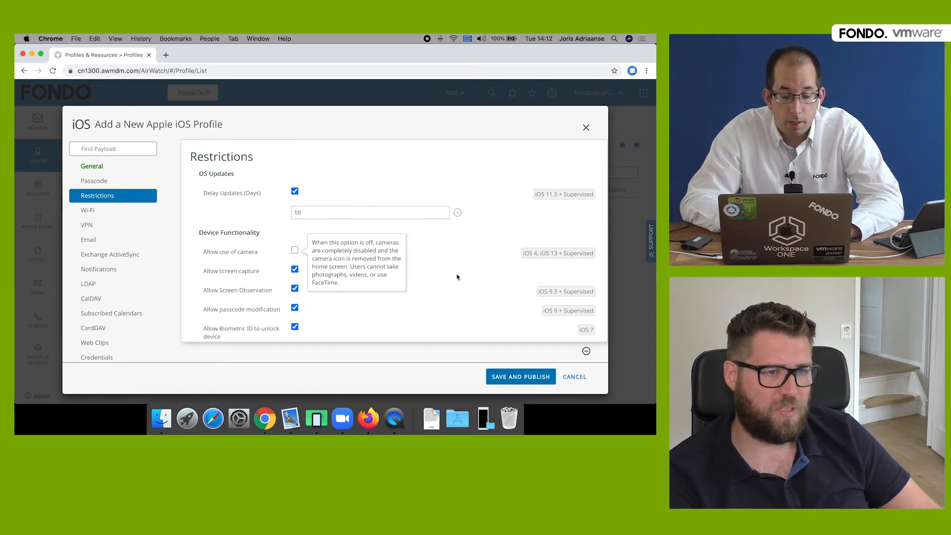
scroll(457, 277, down, 10)
scroll(457, 277, down, 10)
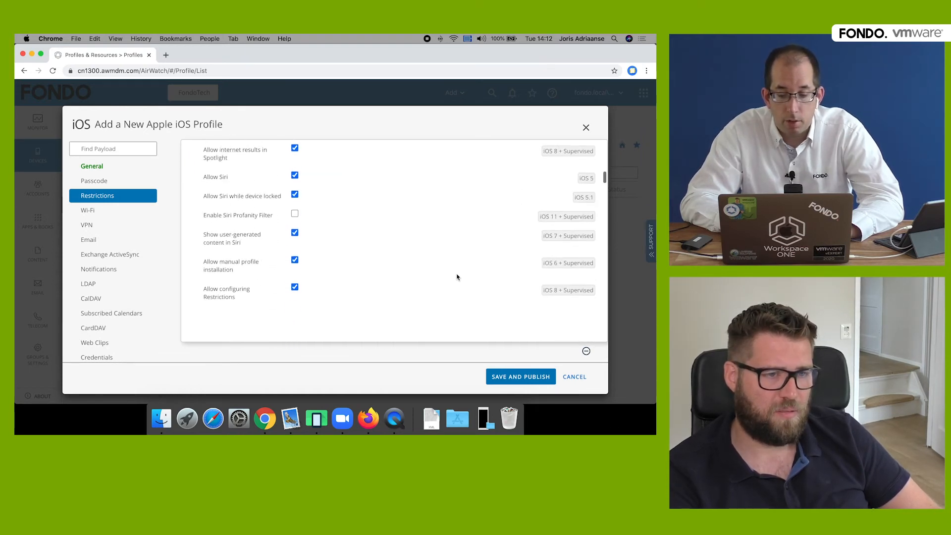
scroll(369, 207, down, 10)
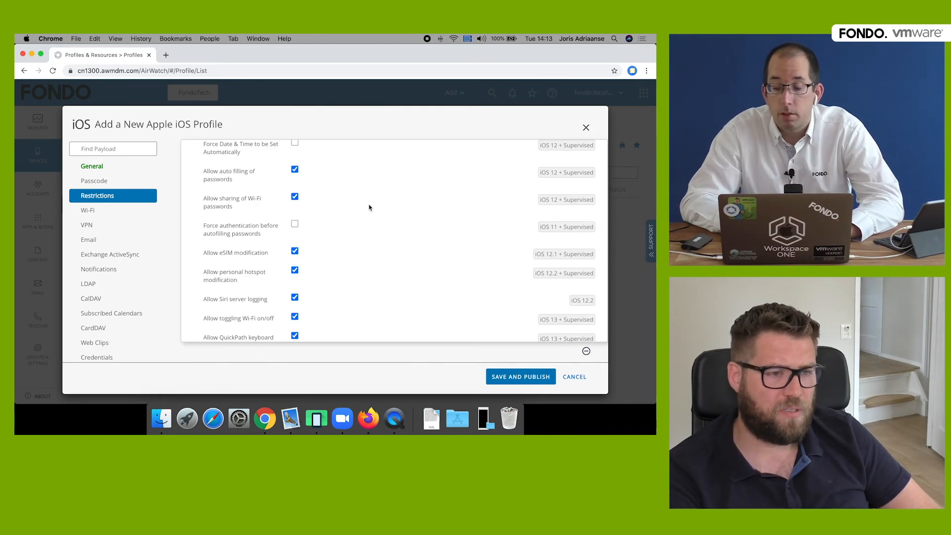
scroll(369, 207, down, 15)
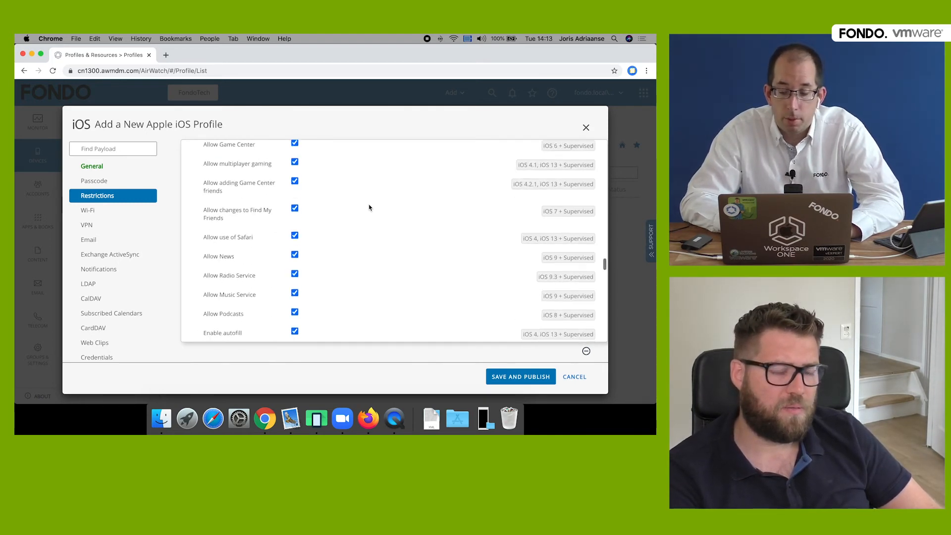
scroll(369, 207, down, 1)
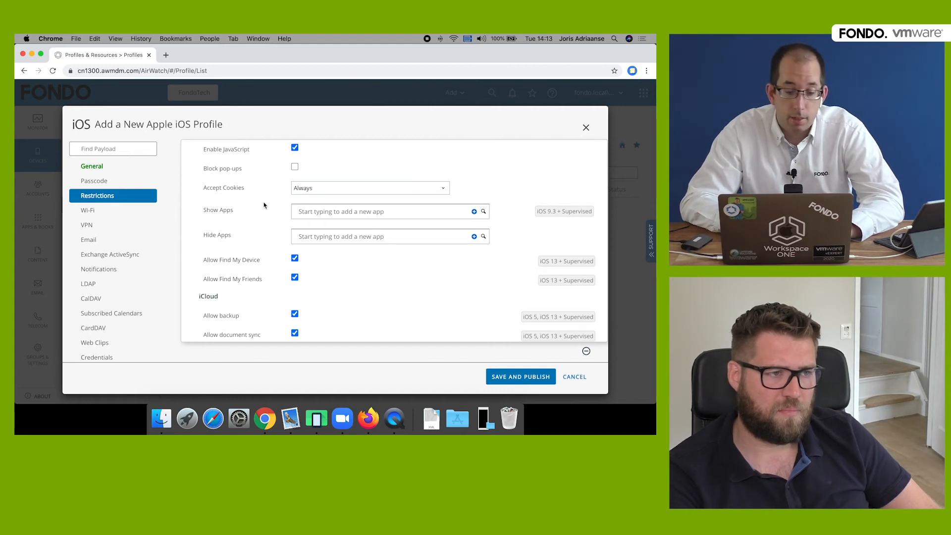
click(110, 213)
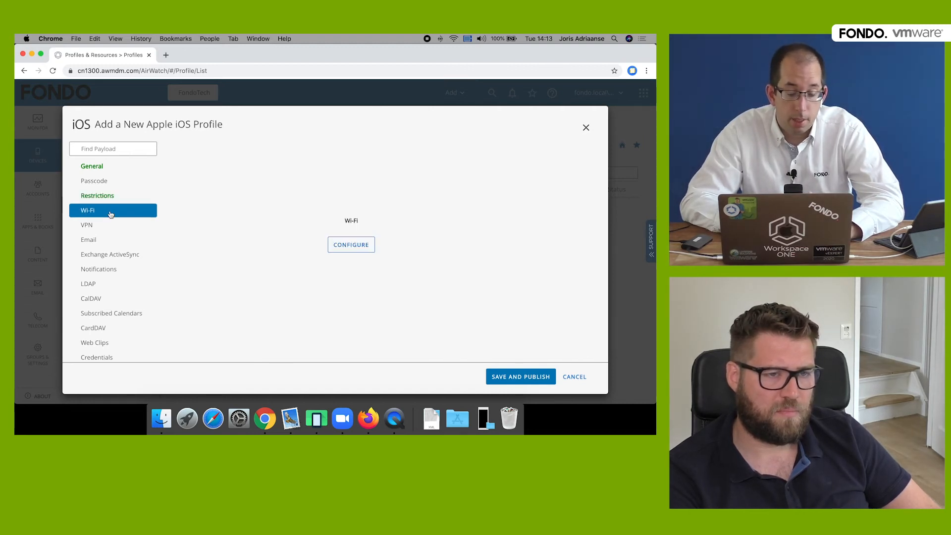
click(357, 252)
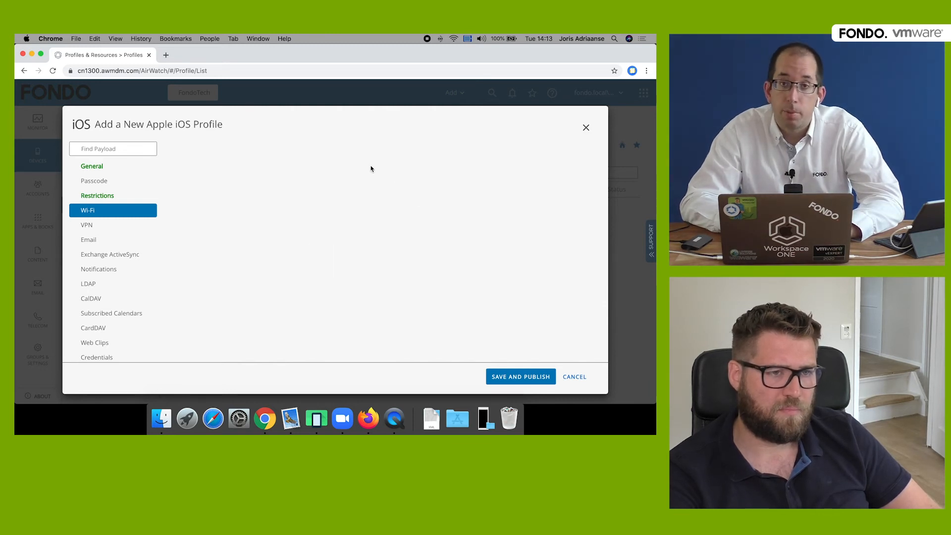
click(341, 181)
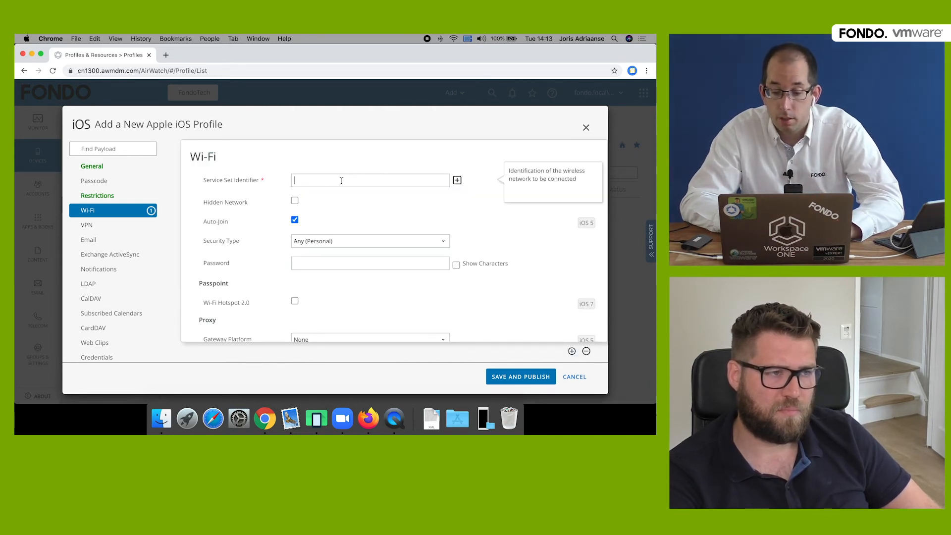
click(457, 181)
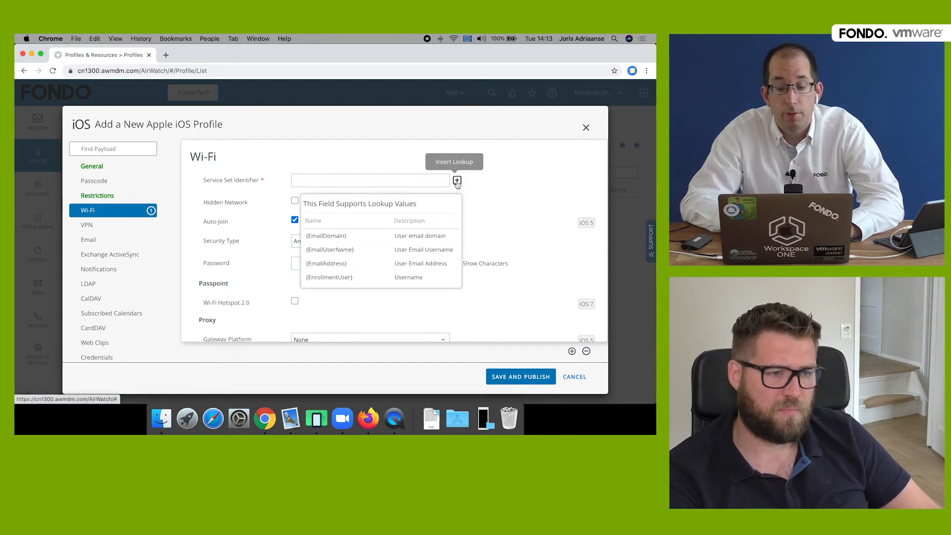
click(409, 183)
click(587, 352)
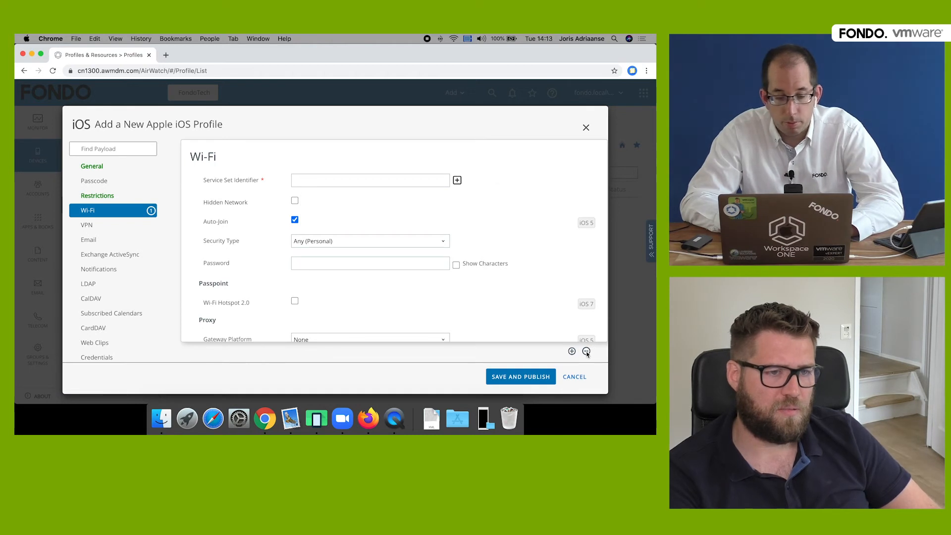
click(107, 197)
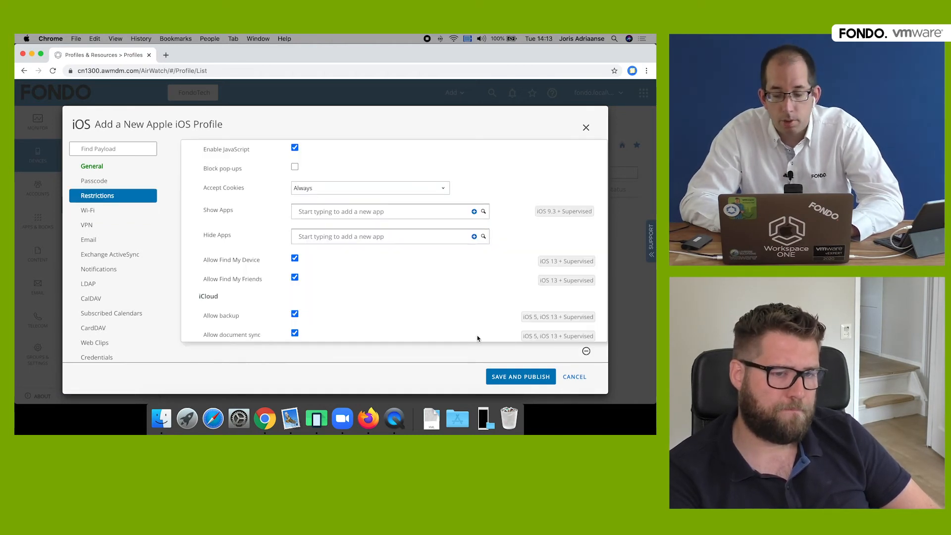
- Save and publish the iOS restrictions profile to its two assigned devices
click(511, 376)
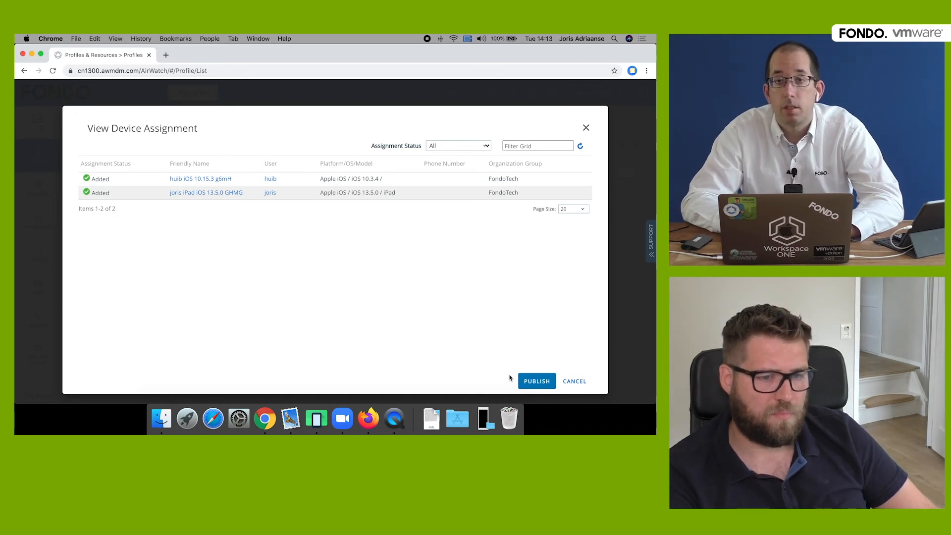
click(538, 383)
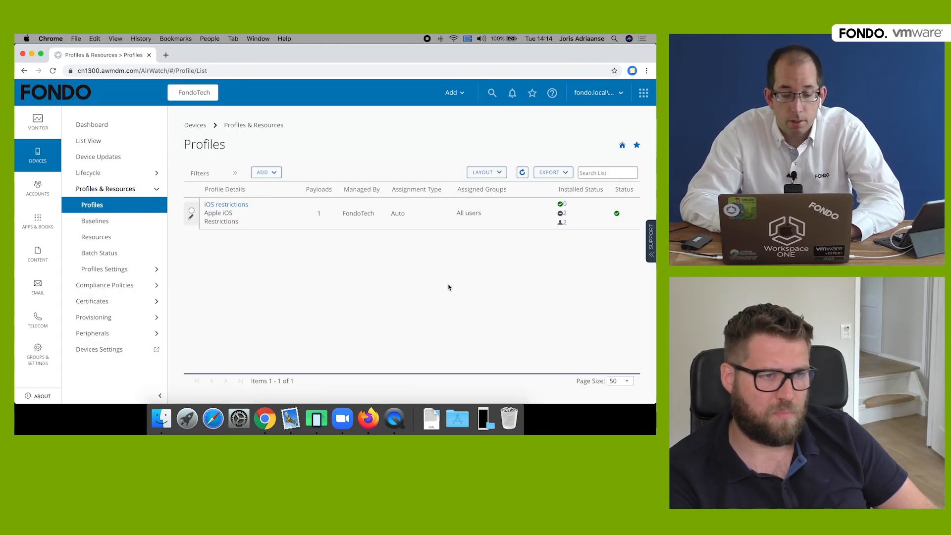
- Expand Profiles Settings in the Devices sidebar and go to Assignment Groups
click(134, 269)
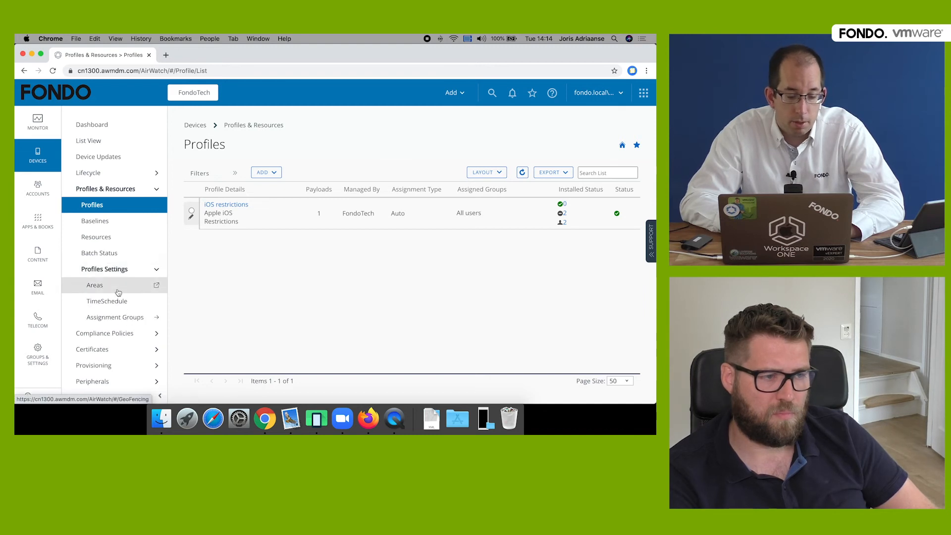
click(112, 318)
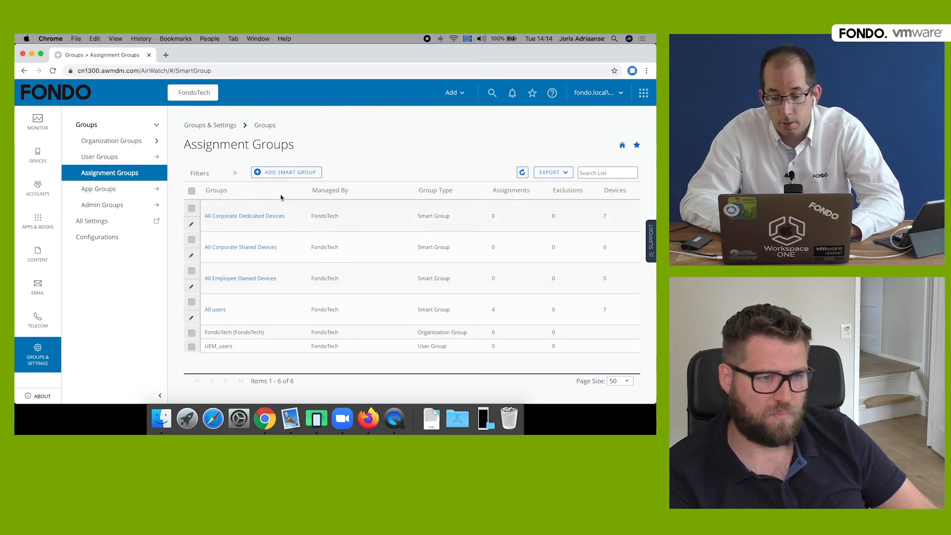
- Open the Create New Smart Group dialog via Add Smart Group
click(295, 173)
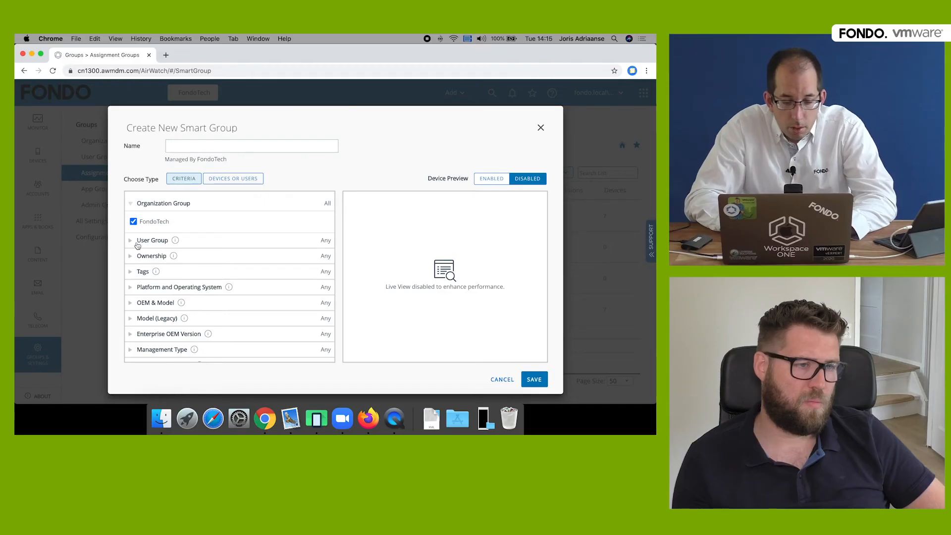
- Limit the smart group's User Group criterion to UEM_users
click(132, 240)
scroll(177, 253, down, 1)
click(132, 221)
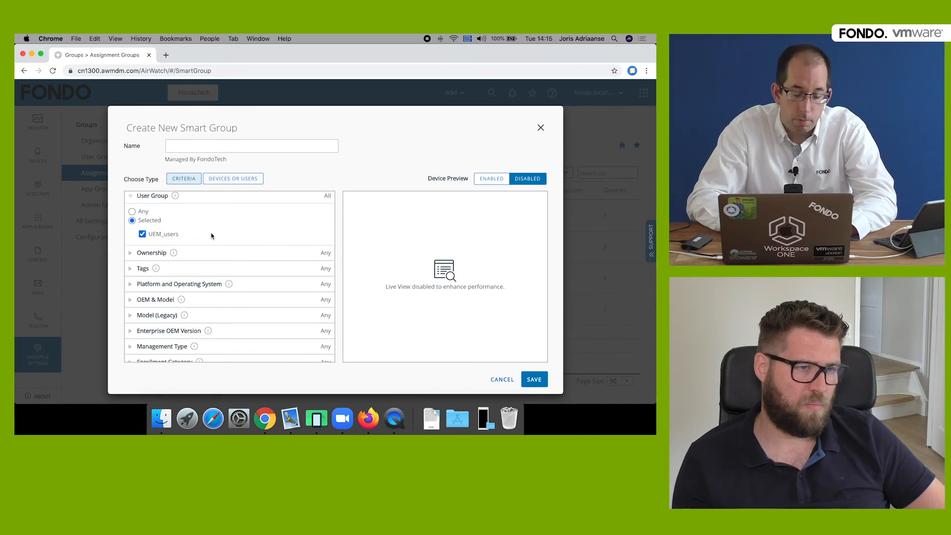
scroll(212, 235, down, 1)
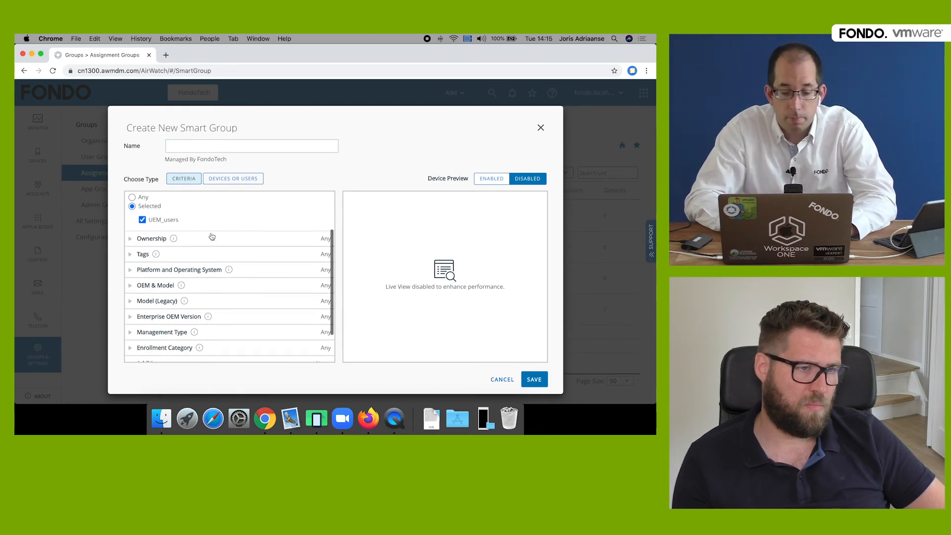
- Restrict the Ownership criterion to Corporate devices only
click(131, 239)
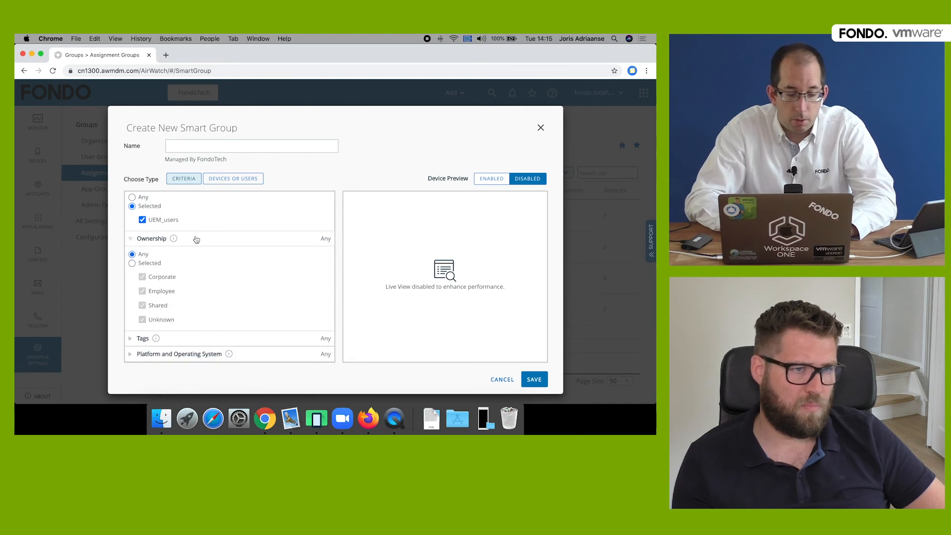
click(133, 263)
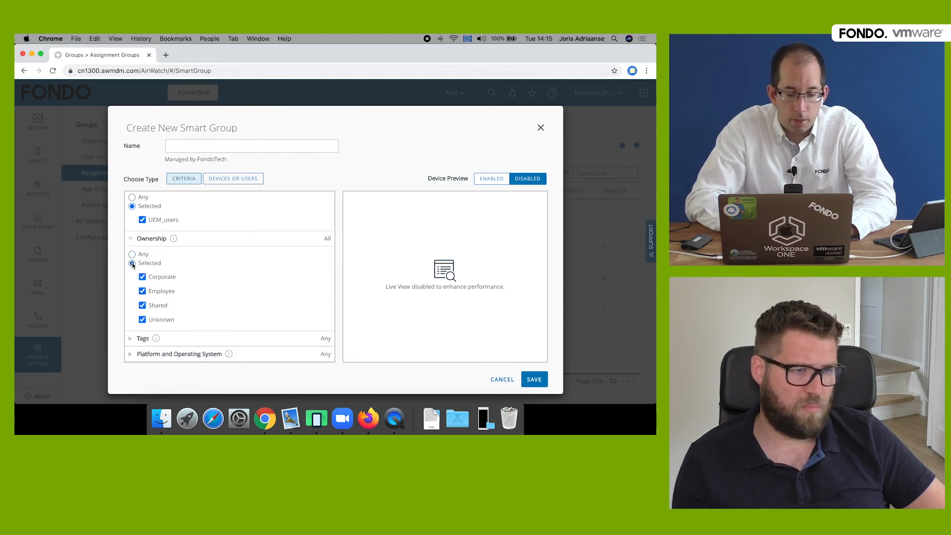
click(143, 291)
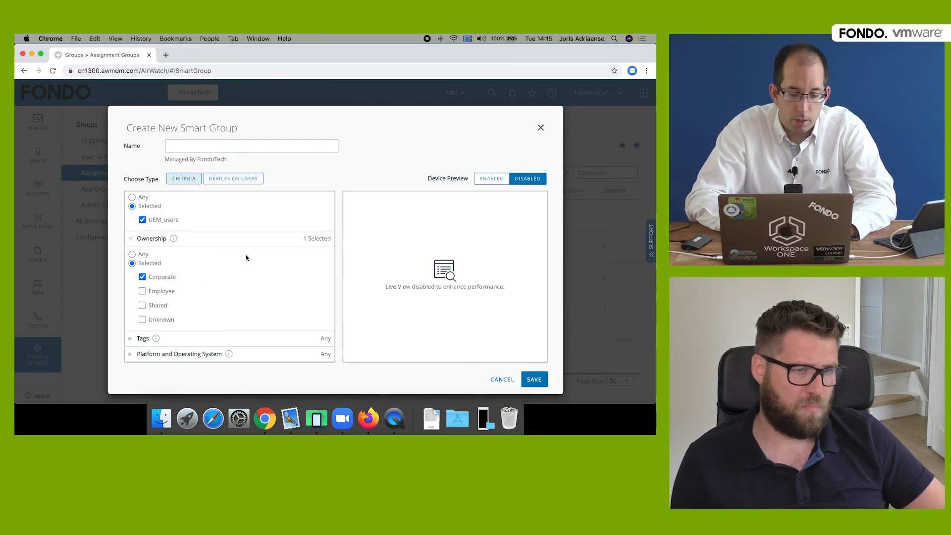
scroll(246, 258, down, 3)
click(132, 275)
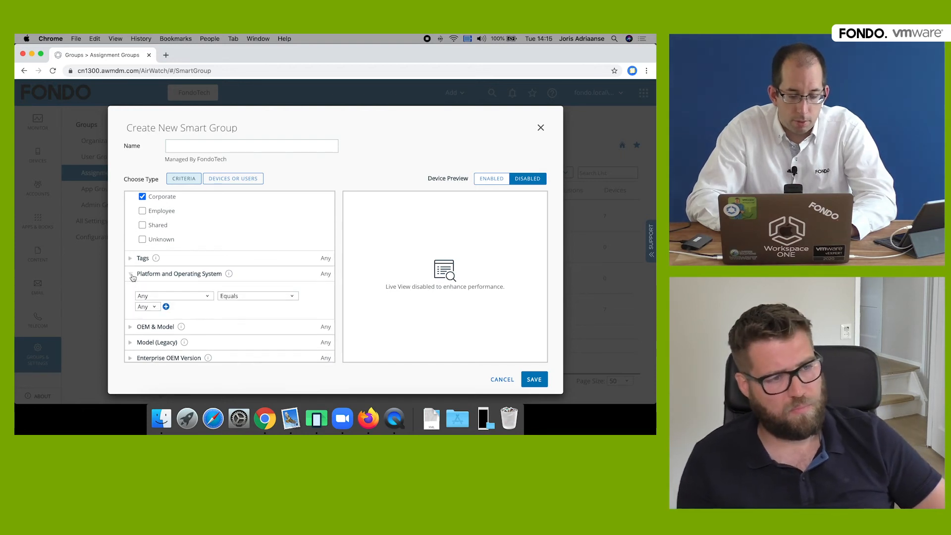
- Set the platform criterion to Apple iOS with version Greater than iOS 12.0.0
click(181, 296)
click(158, 311)
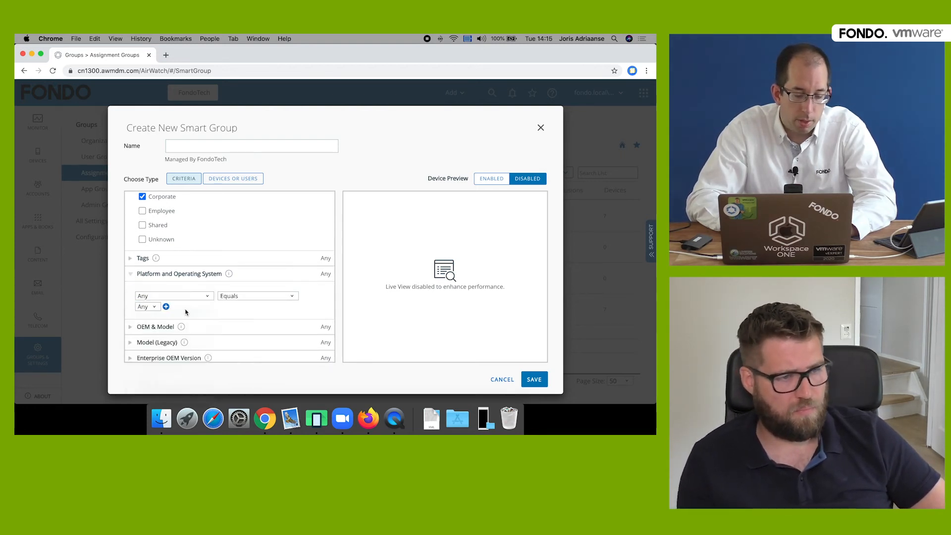
scroll(267, 280, down, 2)
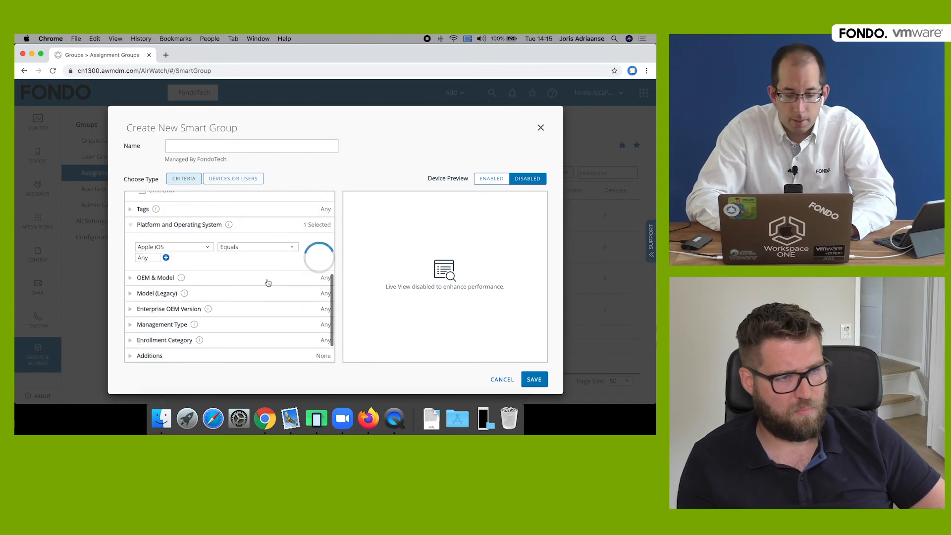
click(252, 248)
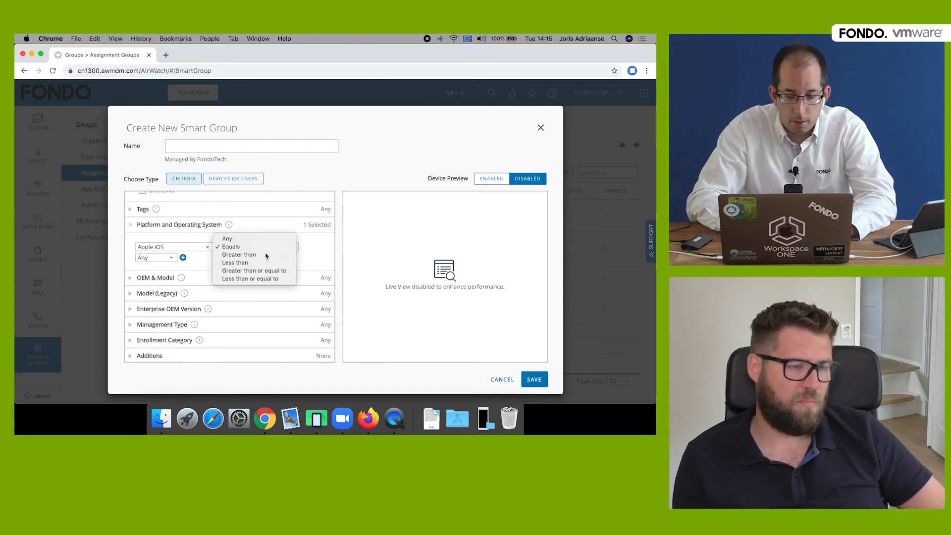
click(248, 254)
click(165, 259)
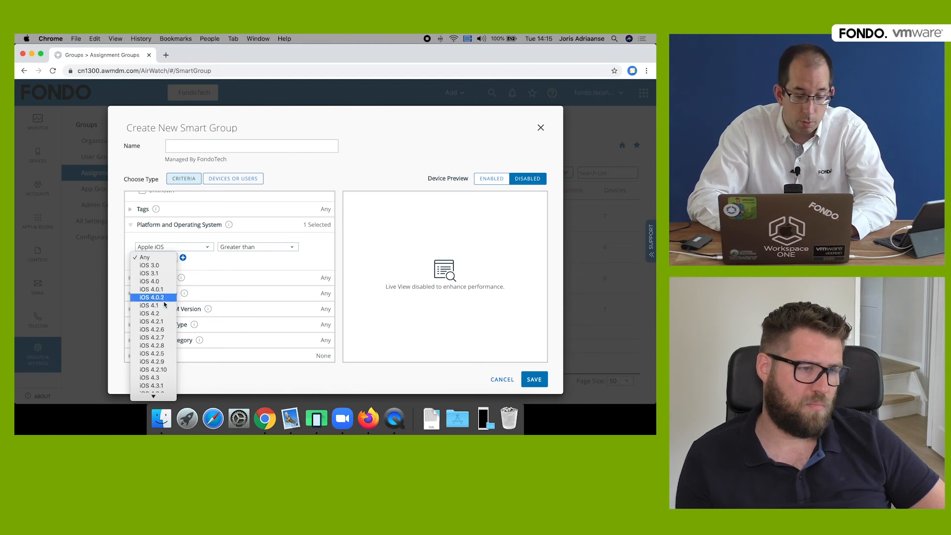
scroll(158, 308, down, 5)
scroll(161, 340, down, 15)
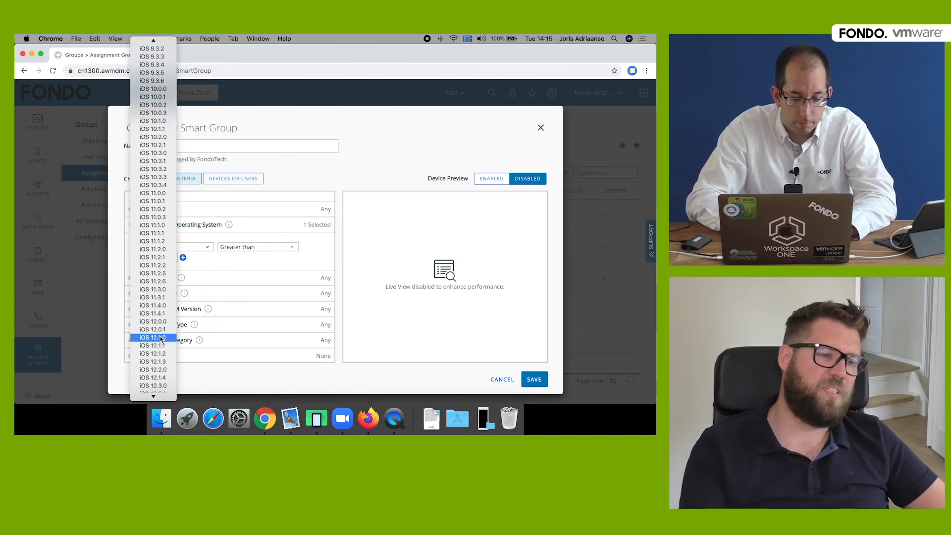
scroll(160, 268, up, 3)
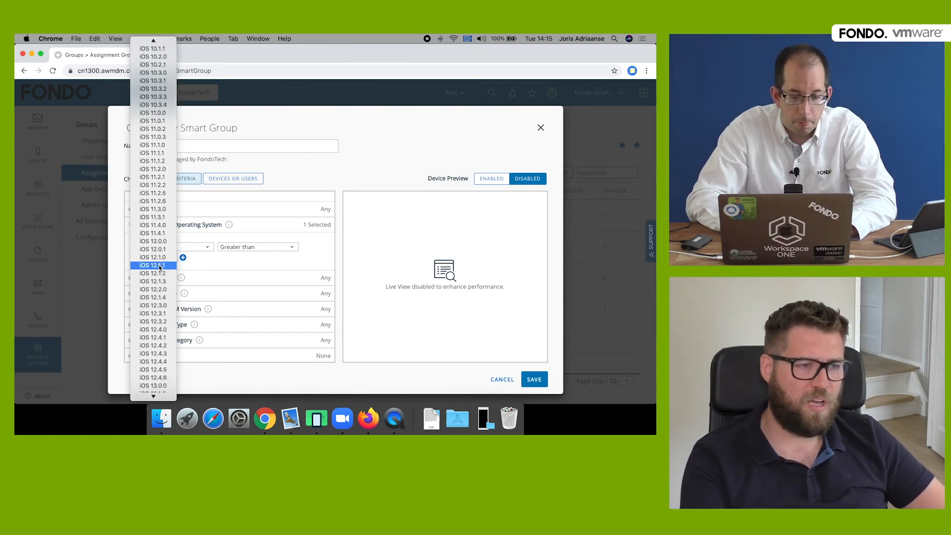
click(159, 274)
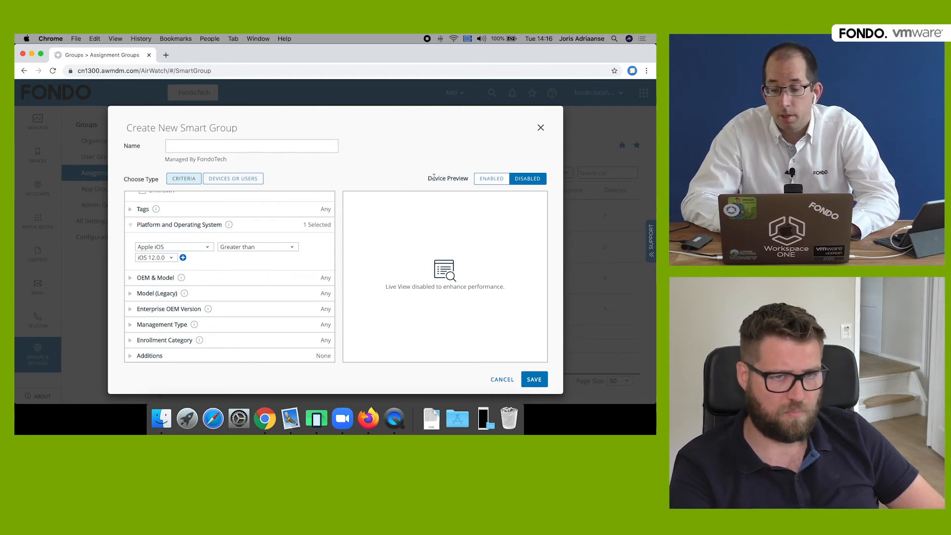
- Enable Device Preview, change the threshold to iOS 10.0.0, and save the group as 'Corp own iOS 10+'
click(491, 180)
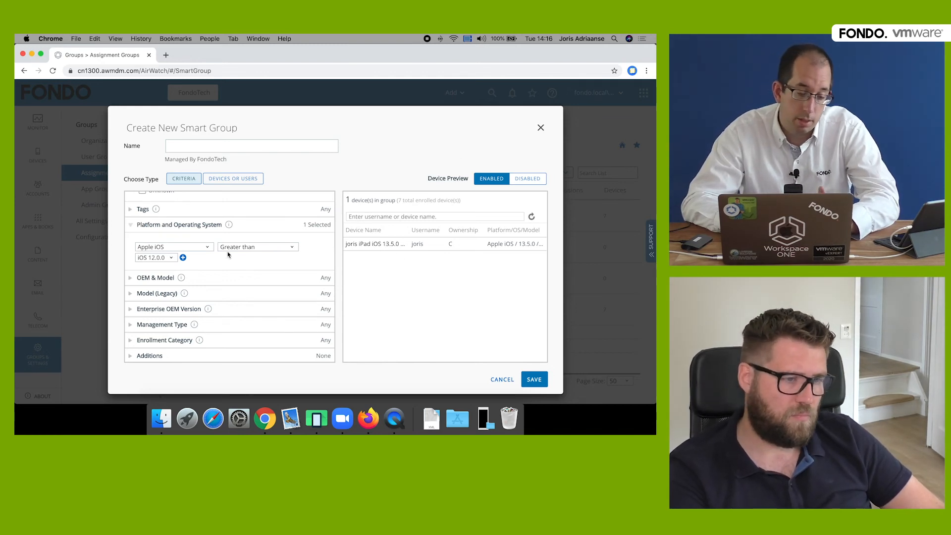
click(164, 260)
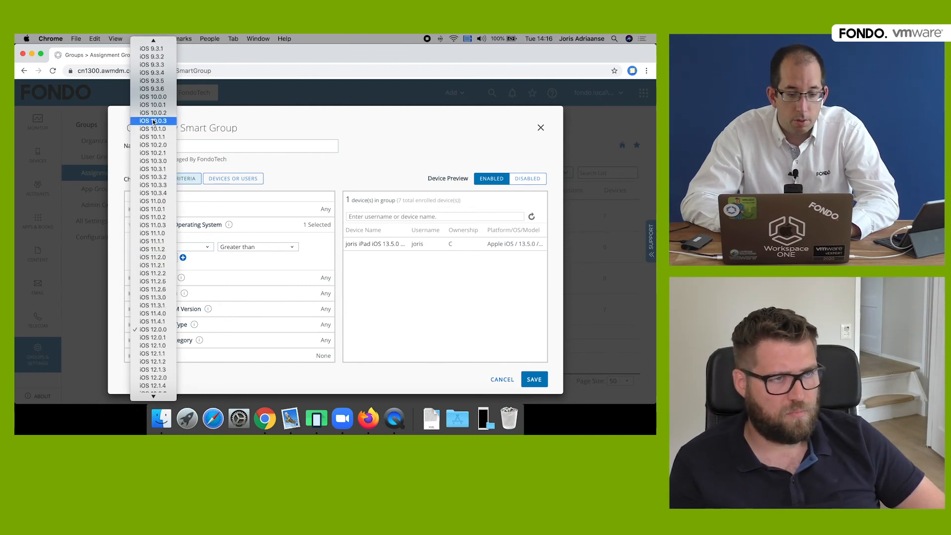
click(153, 89)
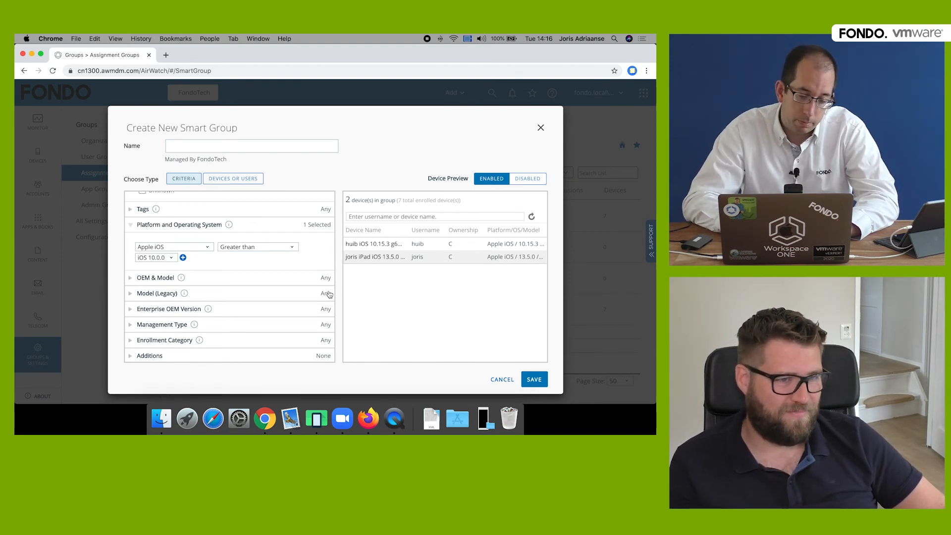
click(253, 145)
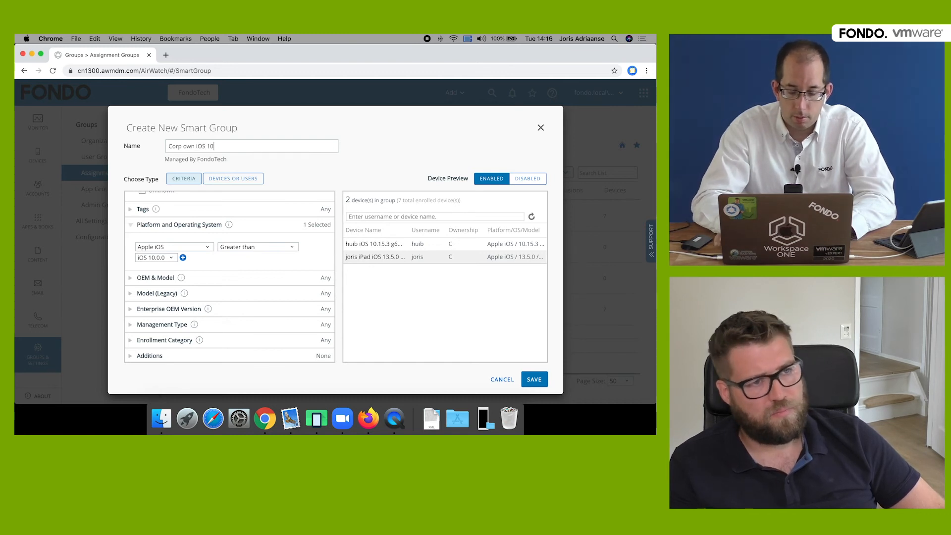
click(528, 378)
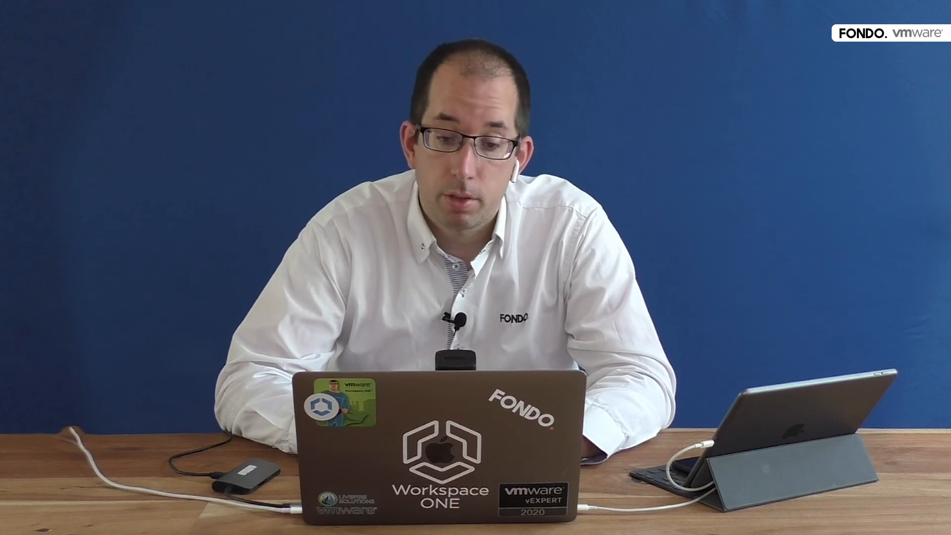
- Start another new smart group from the Assignment Groups page
click(312, 174)
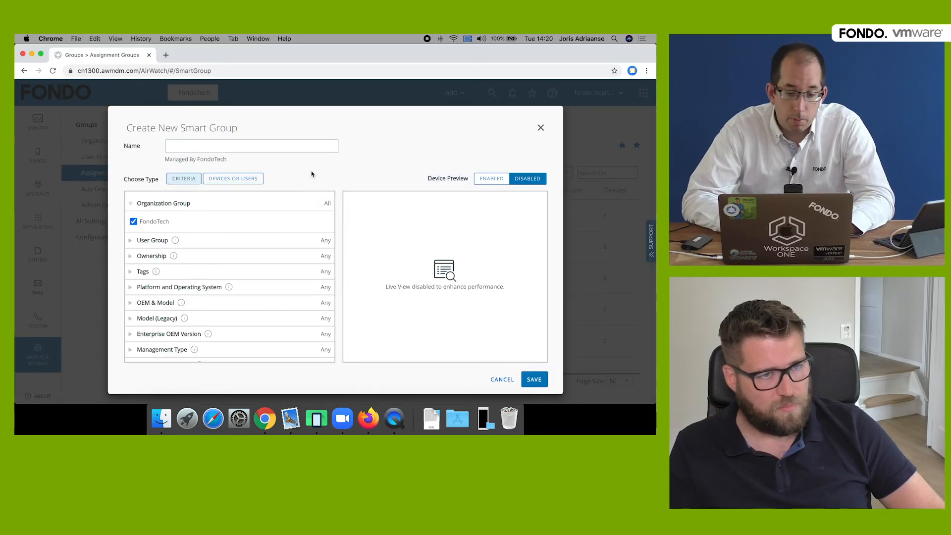
- Switch the group to specific devices or users and add two test users
click(250, 180)
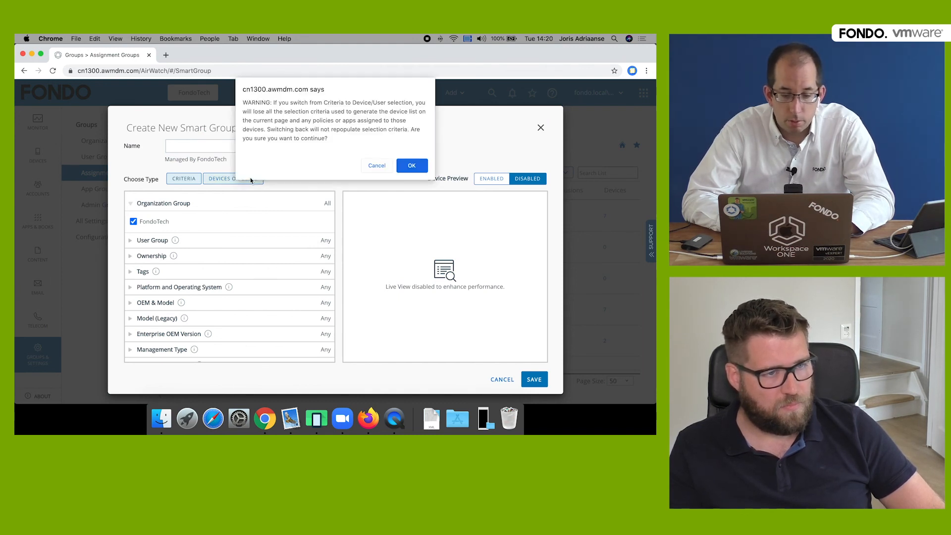
click(411, 166)
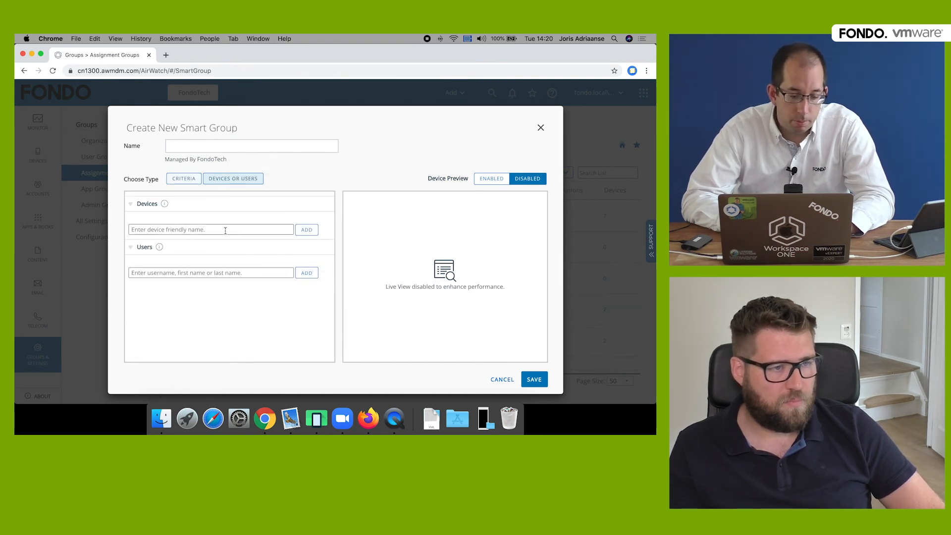
click(228, 272)
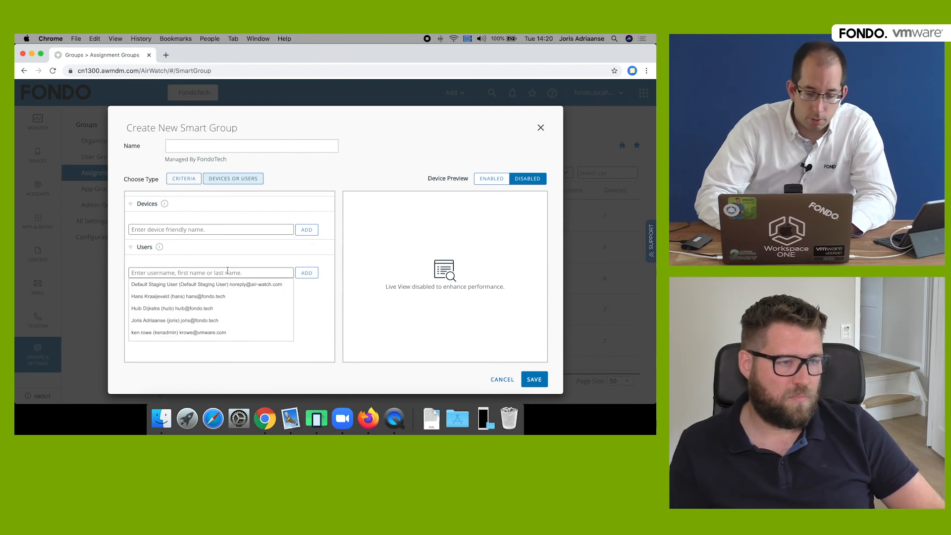
click(194, 309)
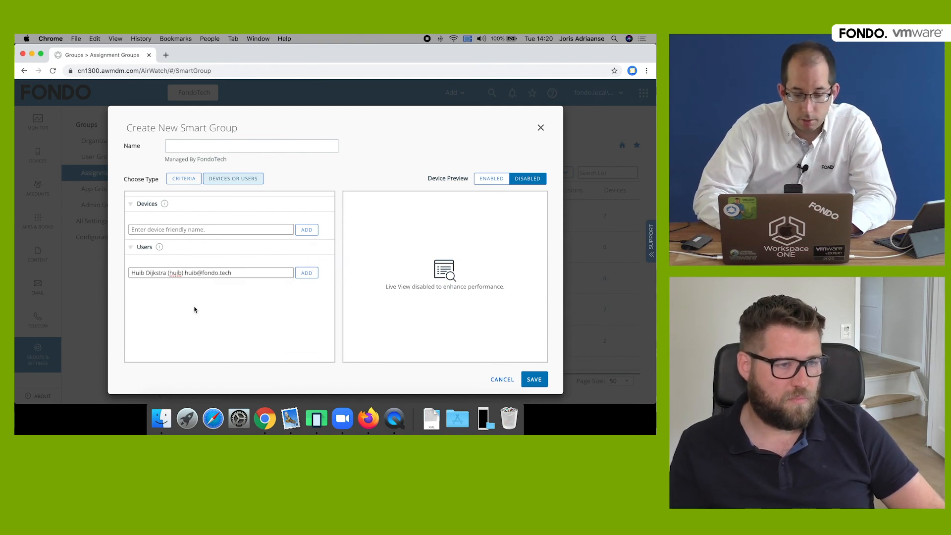
click(307, 273)
text(joris)
click(218, 299)
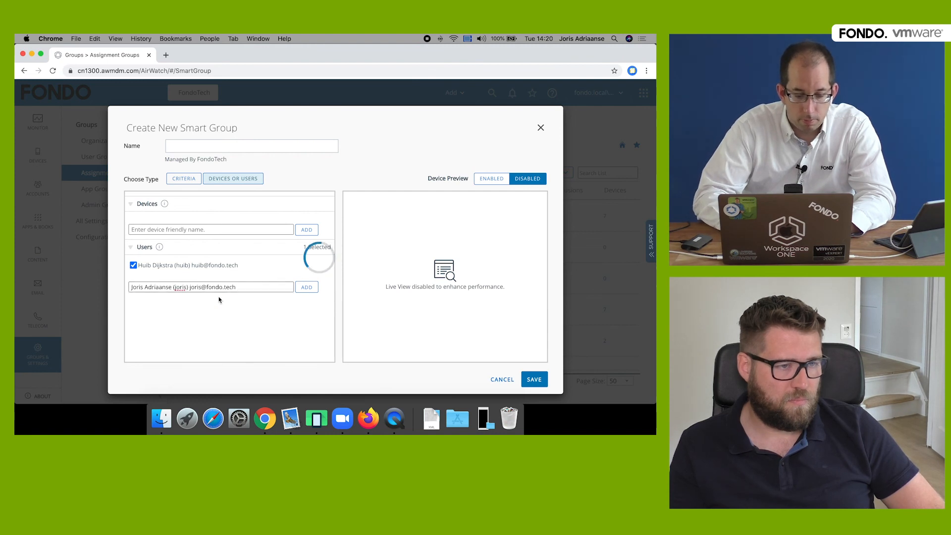
click(307, 287)
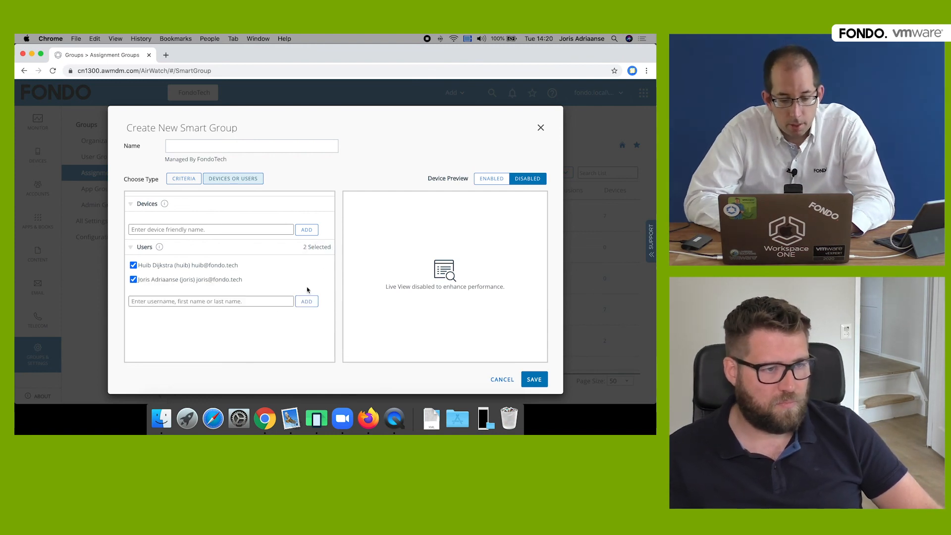
- Preview the users' seven devices, name the group after both test users, and save it
click(498, 180)
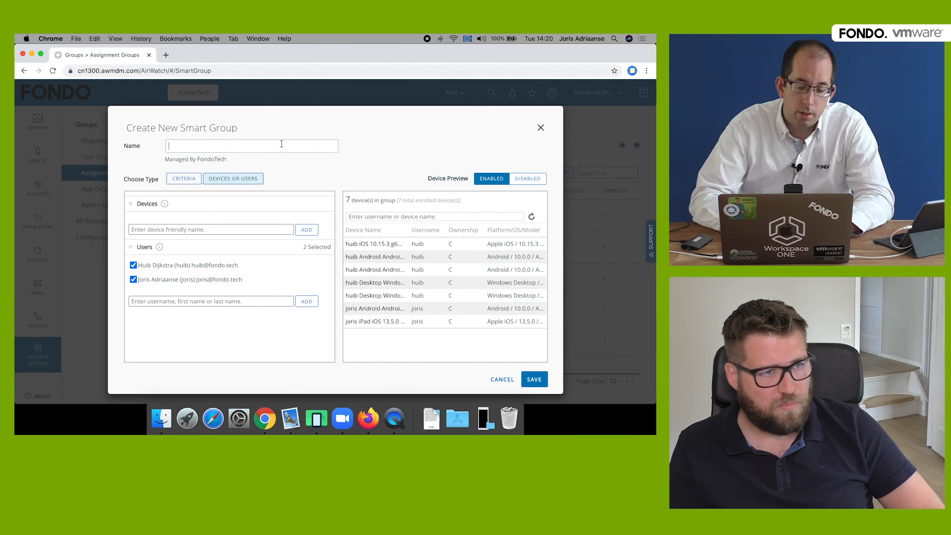
text(Tests for )
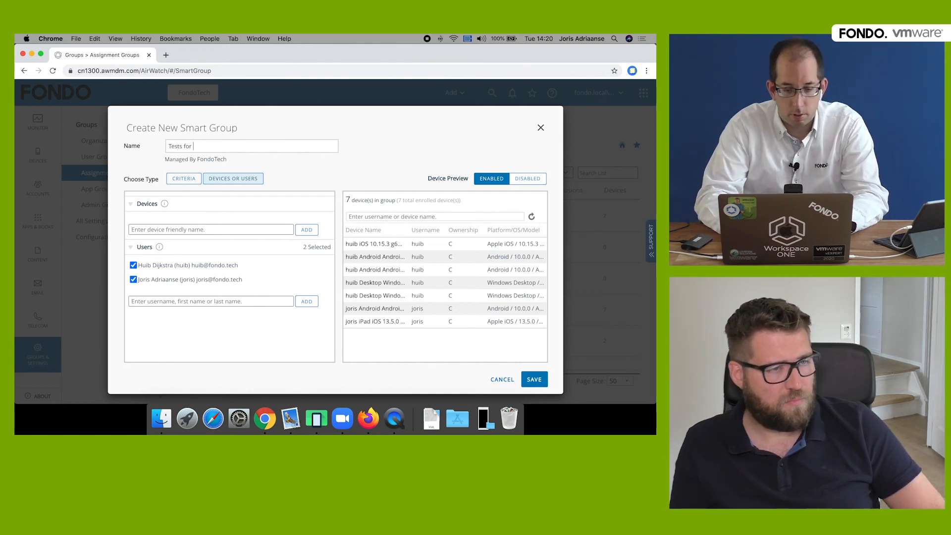
text(Joris & Huib)
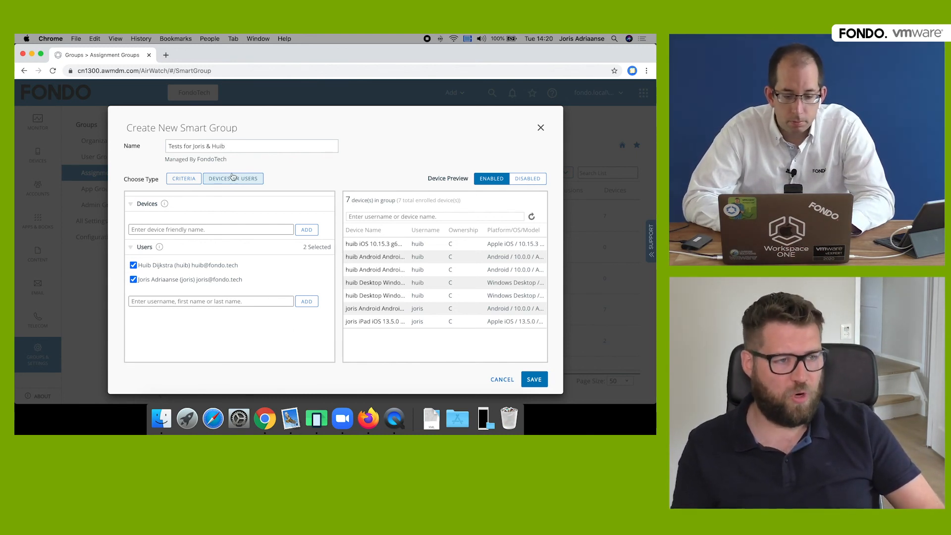
click(534, 380)
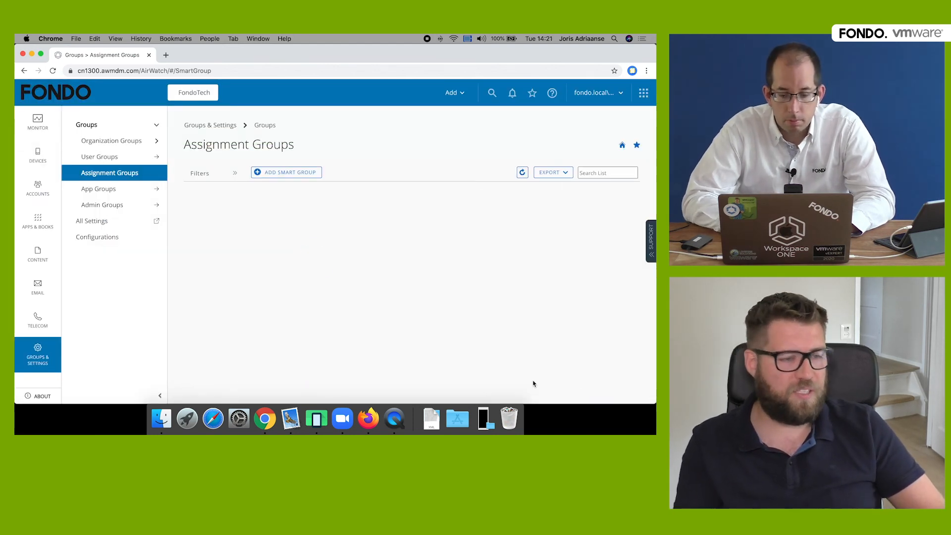